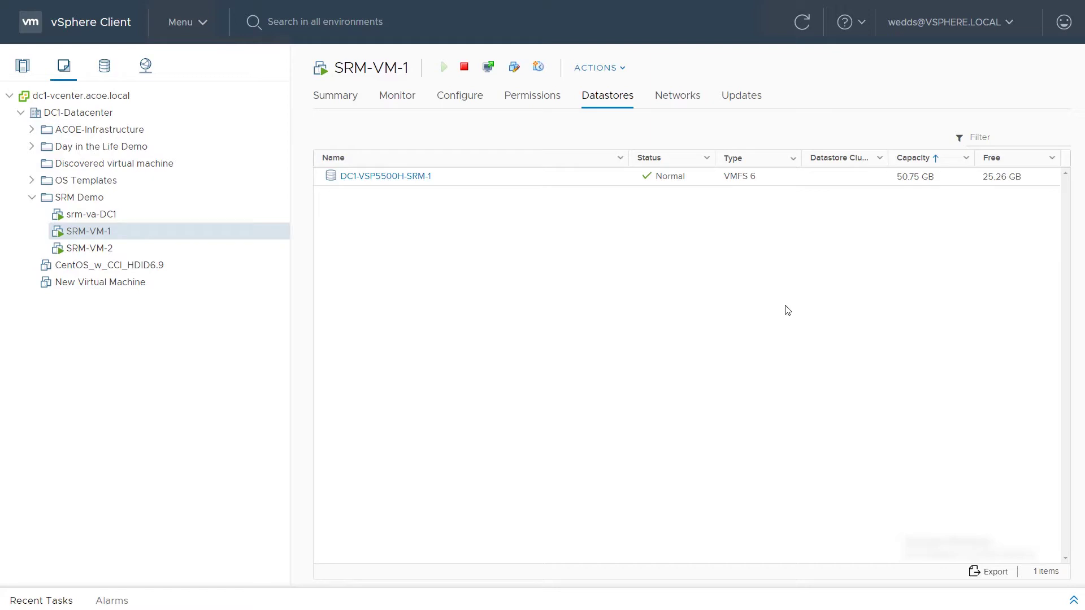
Open Site Recovery from the vSphere Client menu to reach the DC1-SRM appliance summary
left_click(205, 31)
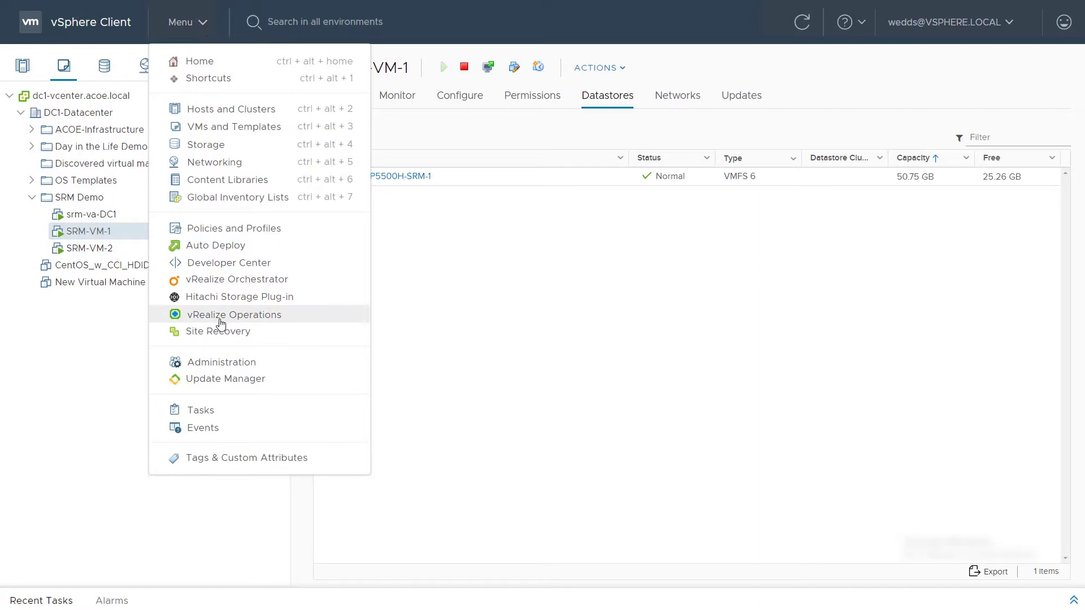
left_click(220, 339)
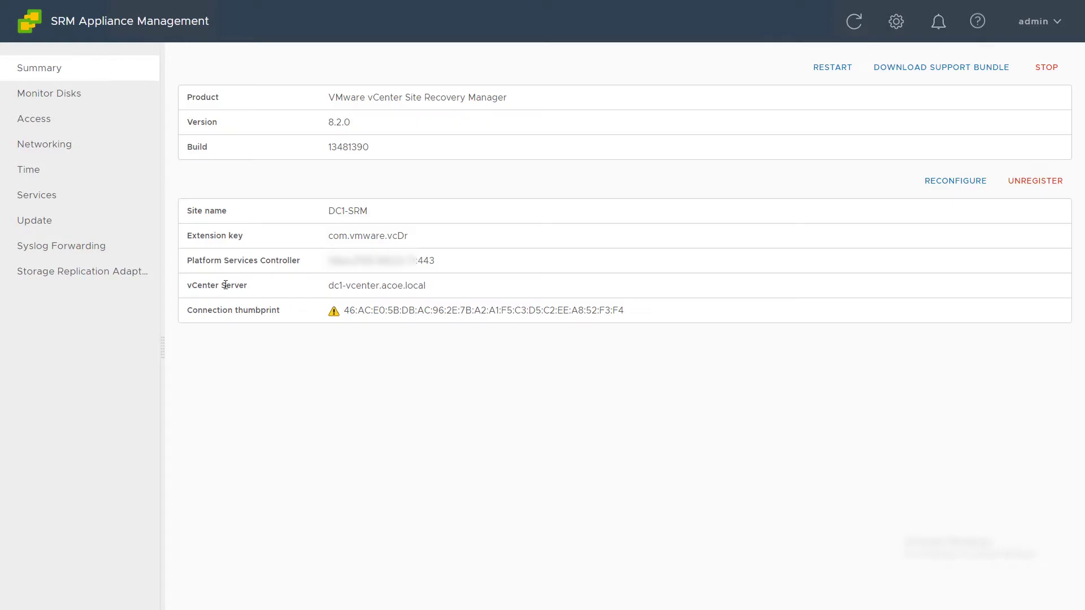
Upload protector_sra-4.0.0.1603437119.tar from PROTECTOR71\VMware\SRA as a new storage replication adapter
left_click(127, 279)
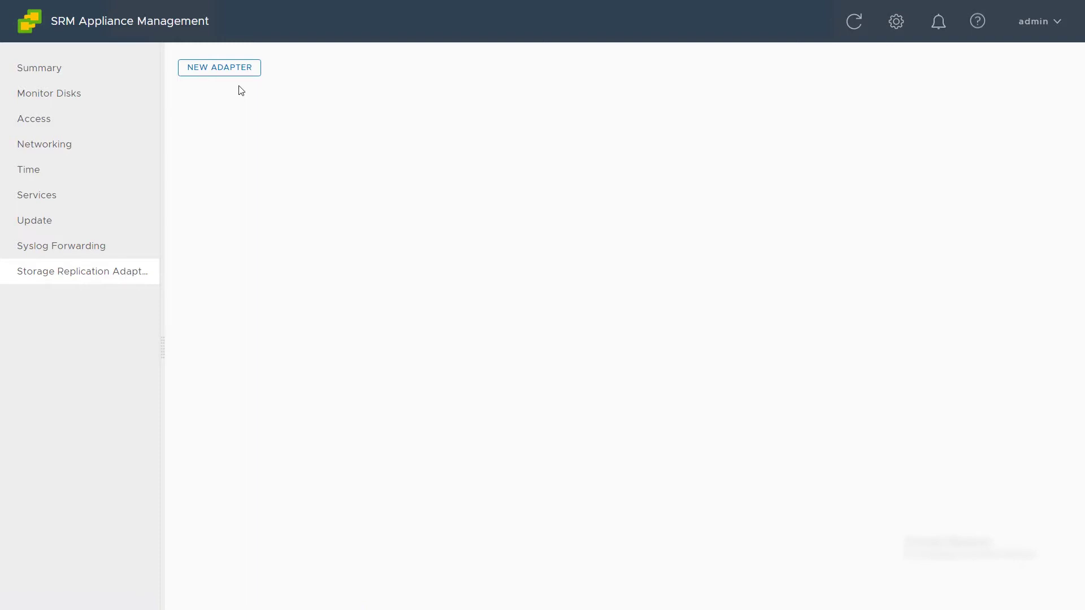
left_click(249, 80)
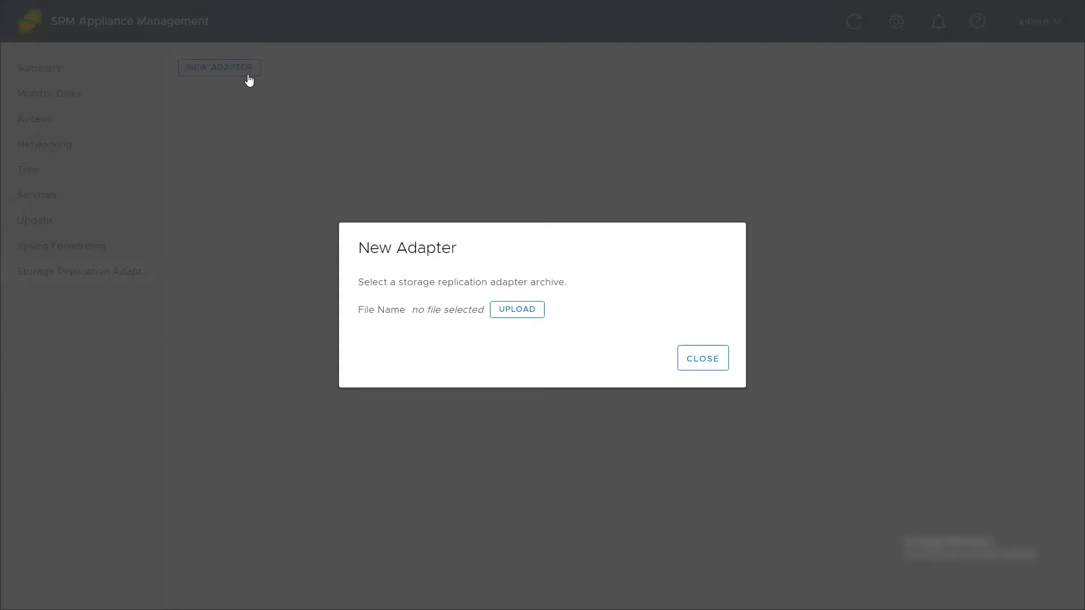
left_click(505, 321)
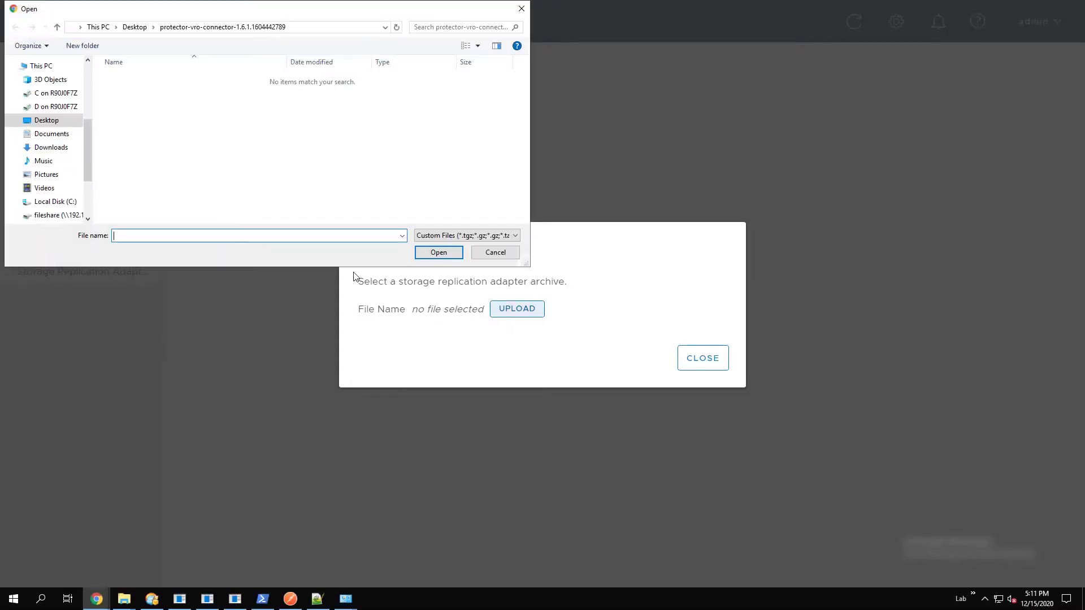
scroll(61, 206, "down", 2)
left_click(61, 198)
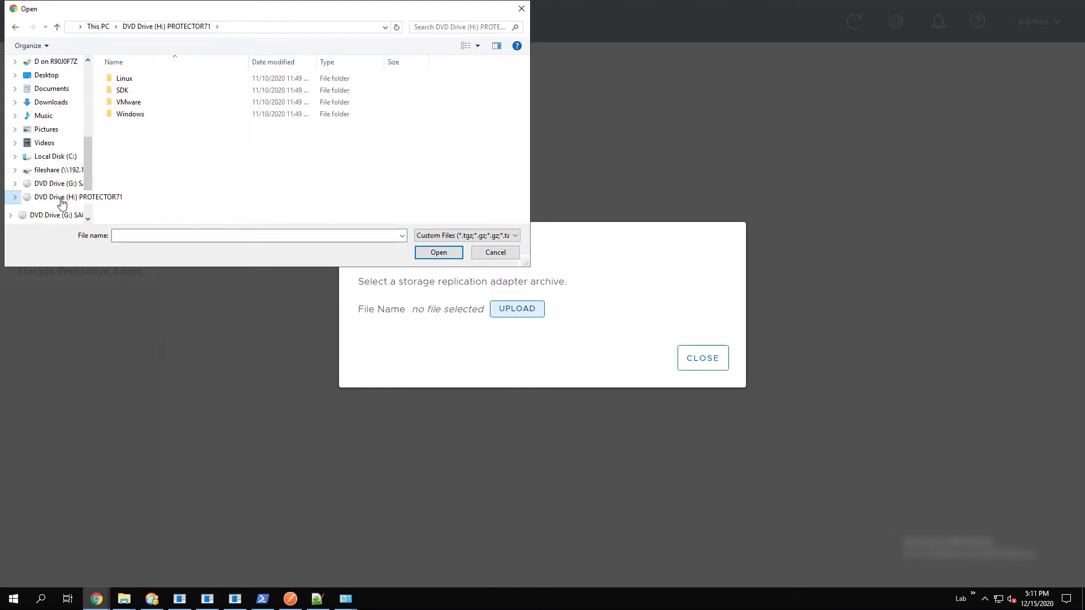
double_click(130, 103)
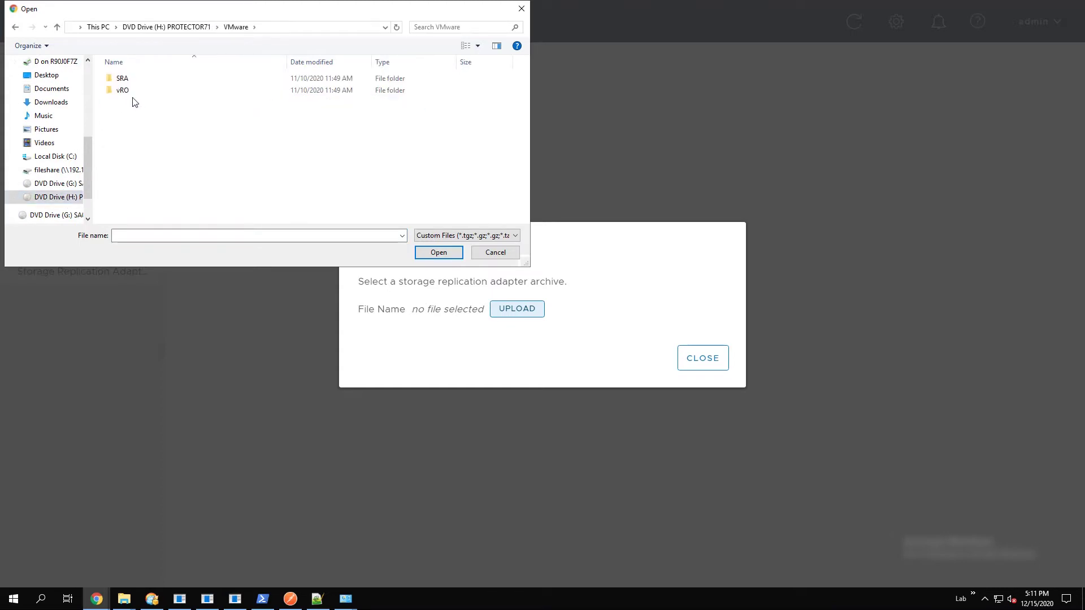
double_click(135, 80)
double_click(135, 80)
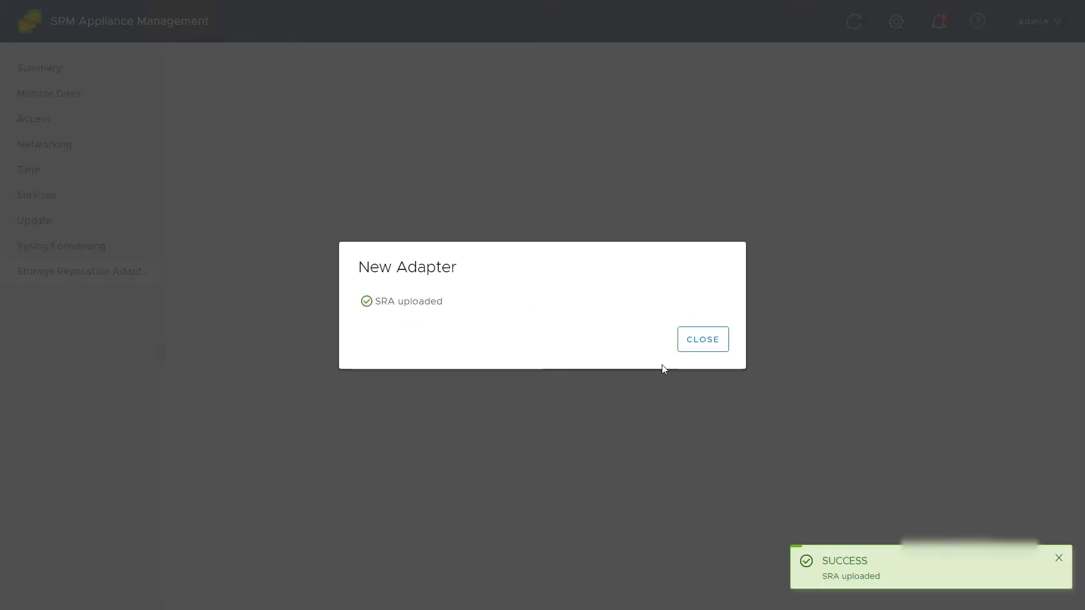
left_click(710, 354)
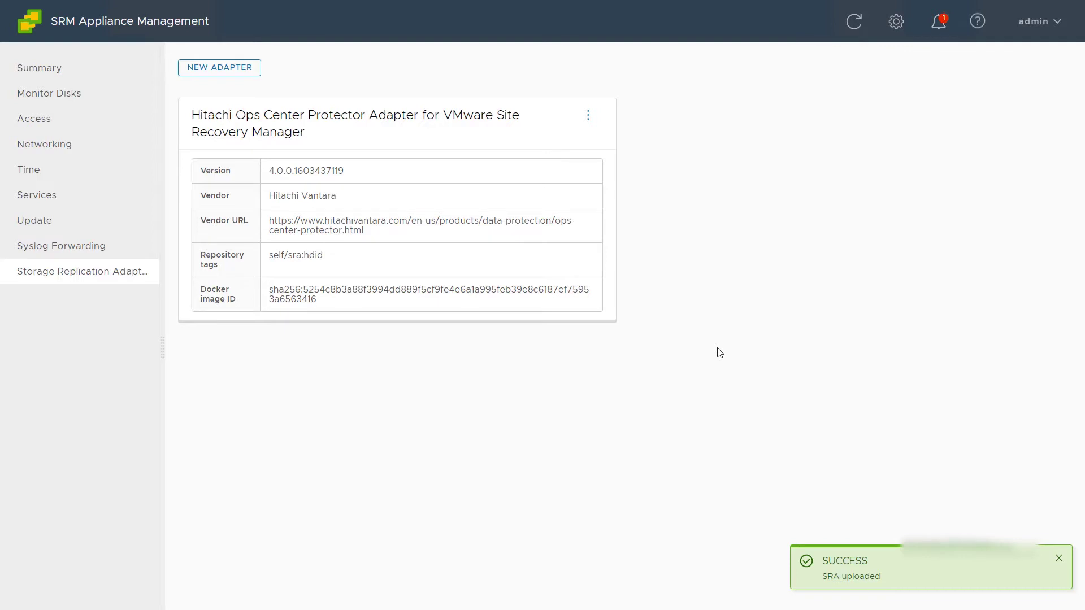
Return to vSphere, launch Site Recovery and open the dc1–dc2 site pair's details
key("ctrl+w")
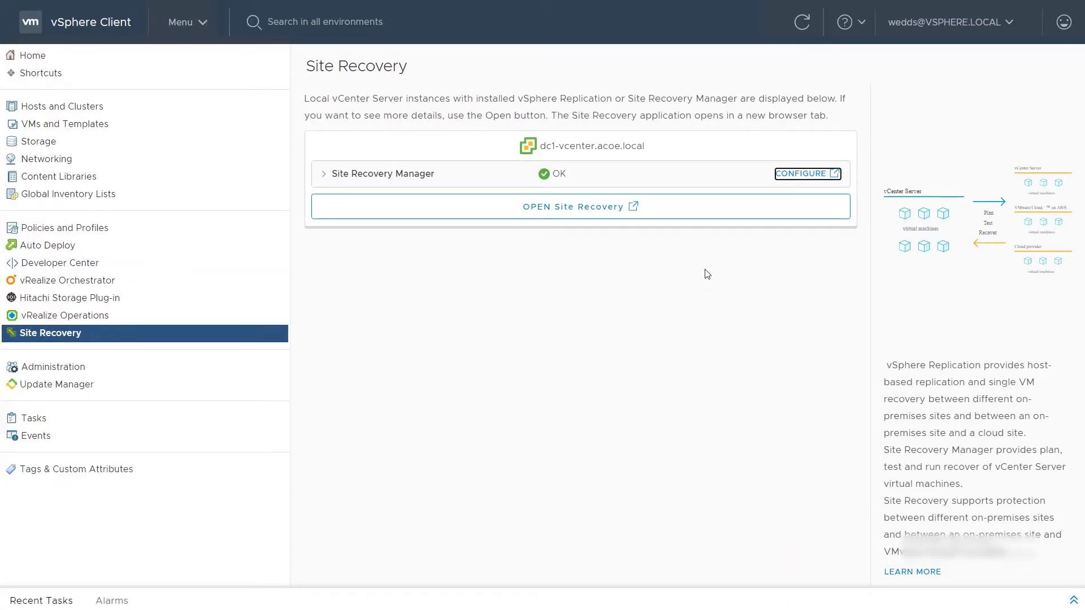
left_click(708, 218)
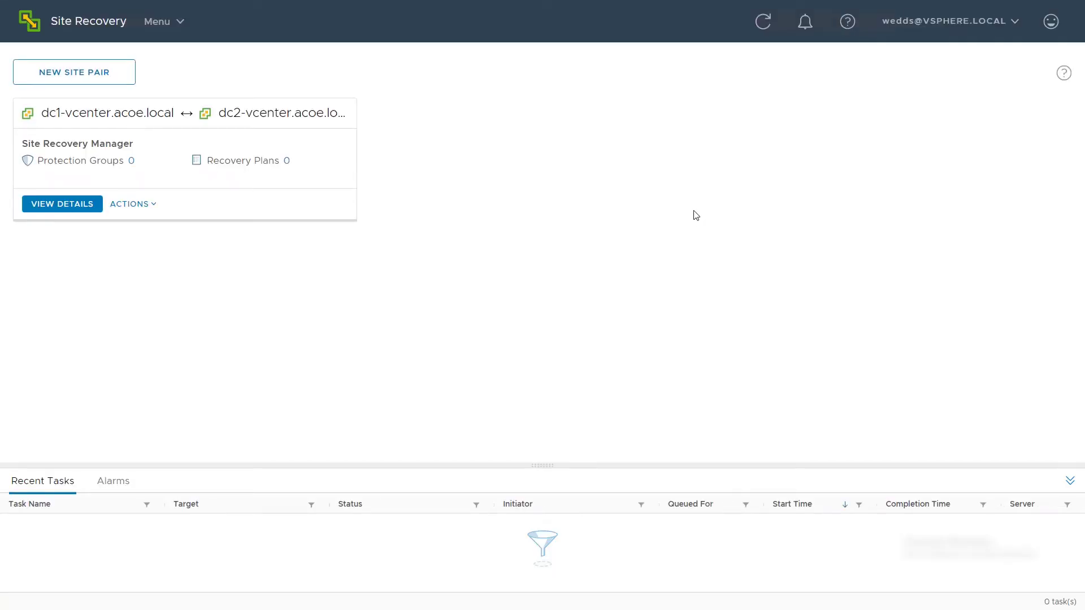
left_click(97, 208)
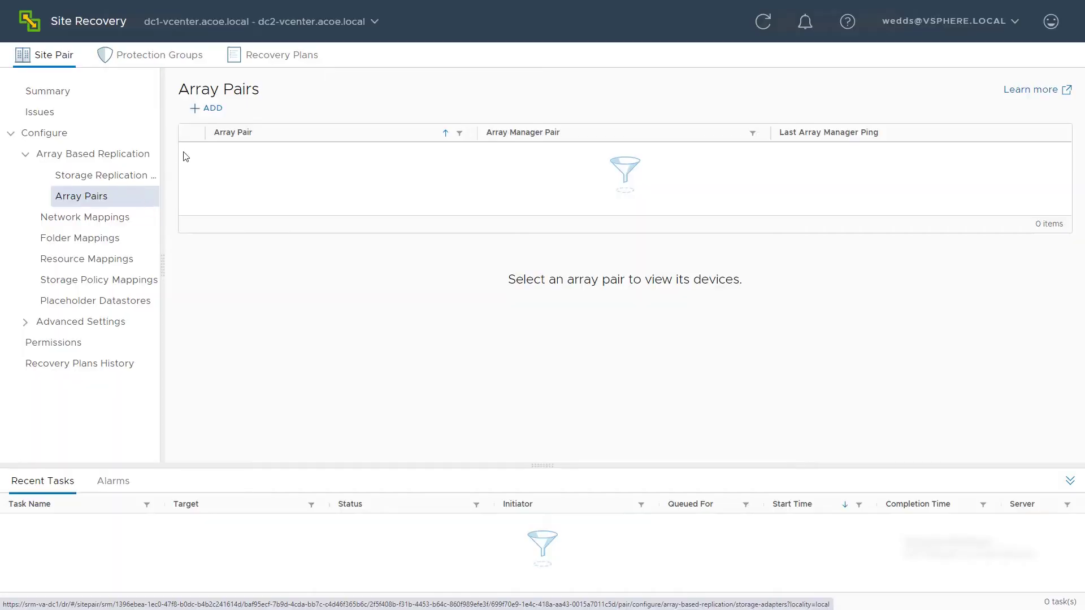
Start a new array pair with the Hitachi adapter and name the local manager DC1-Manager
left_click(215, 114)
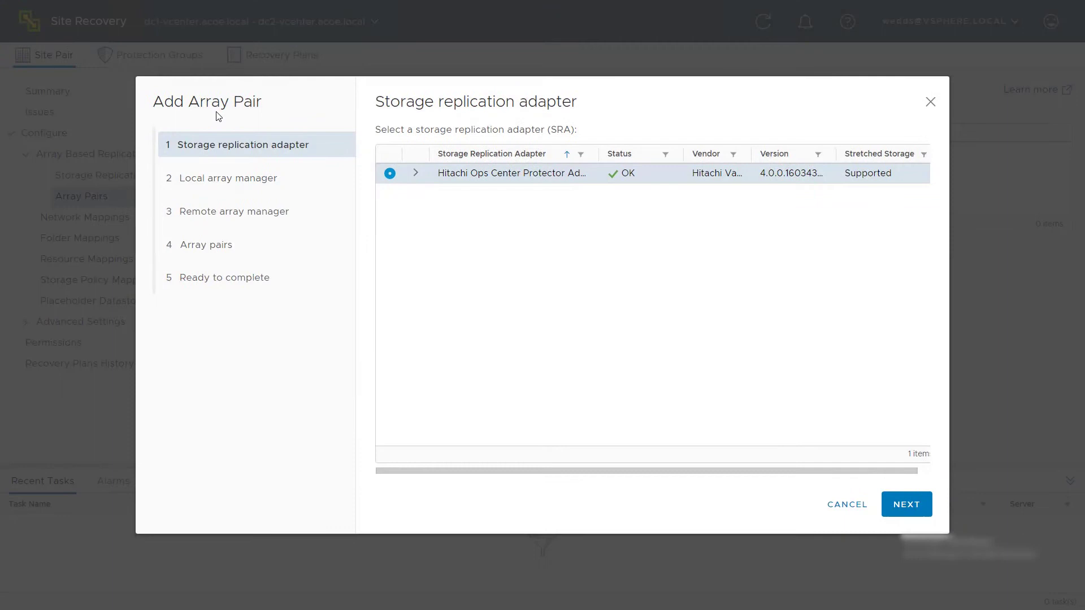
left_click(891, 515)
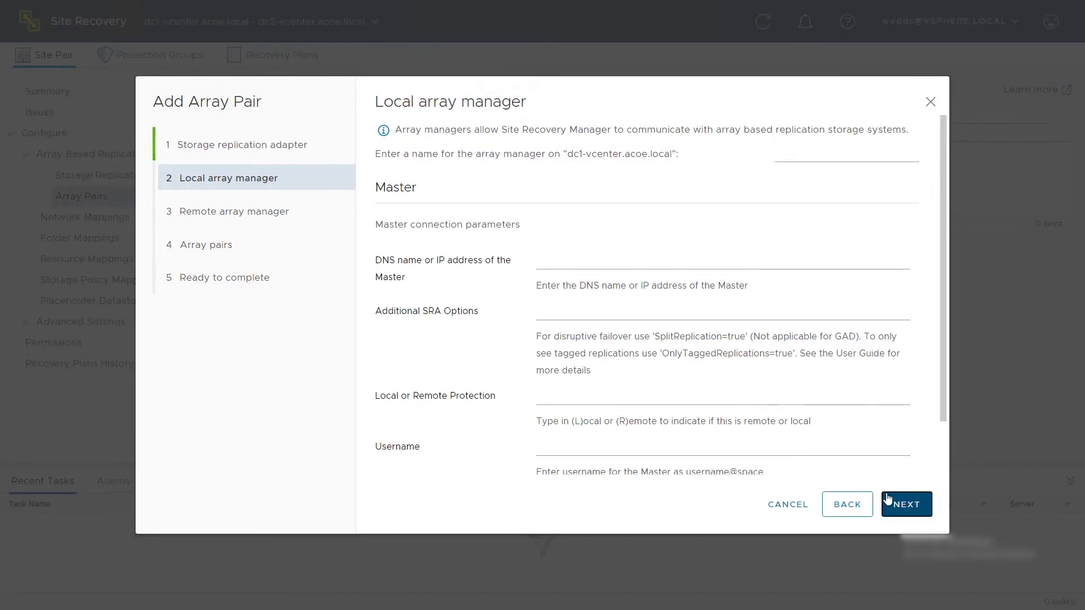
left_click(808, 159)
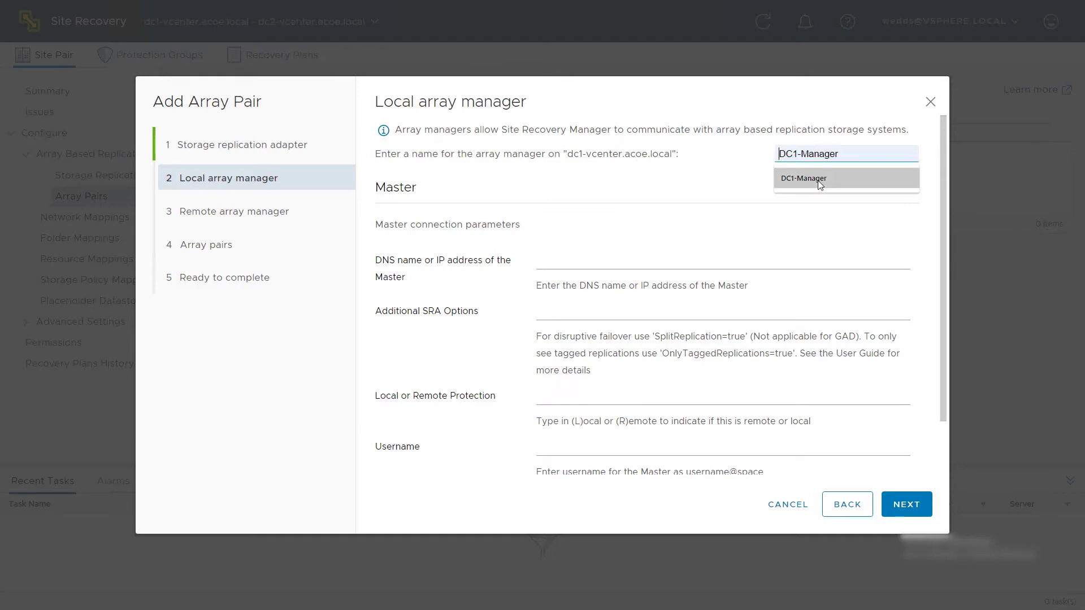
left_click(818, 179)
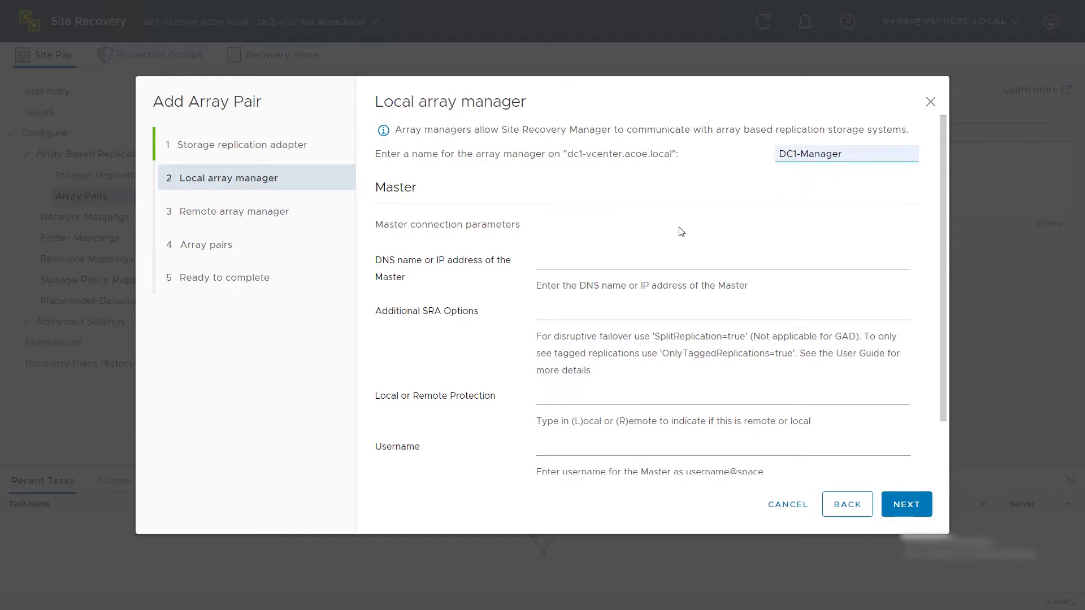
Fill in the saved master address, ending in port 20964, for the local manager
left_click(580, 261)
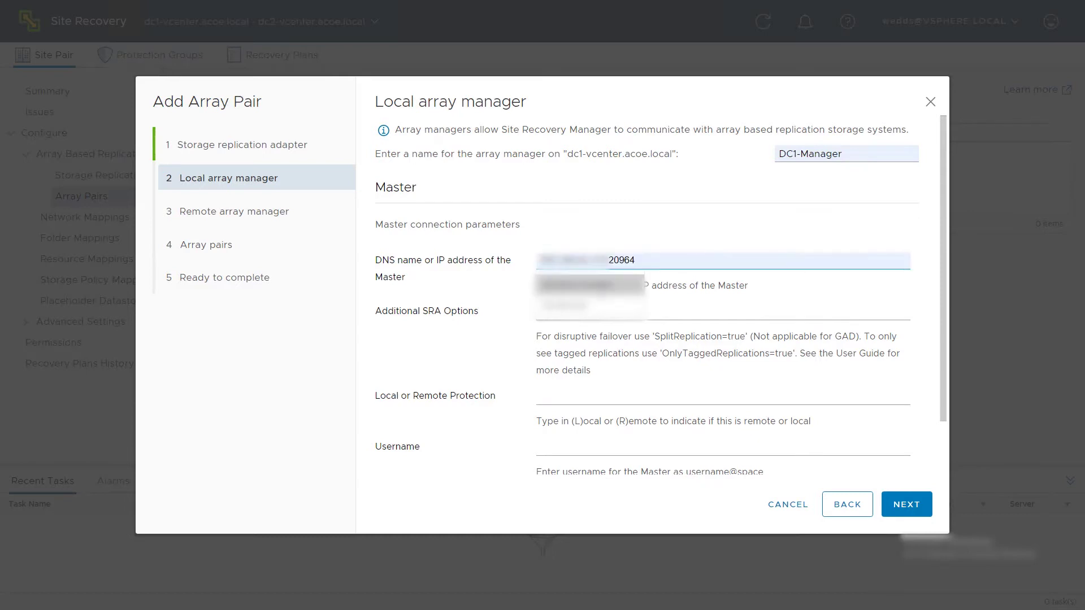
left_click(593, 283)
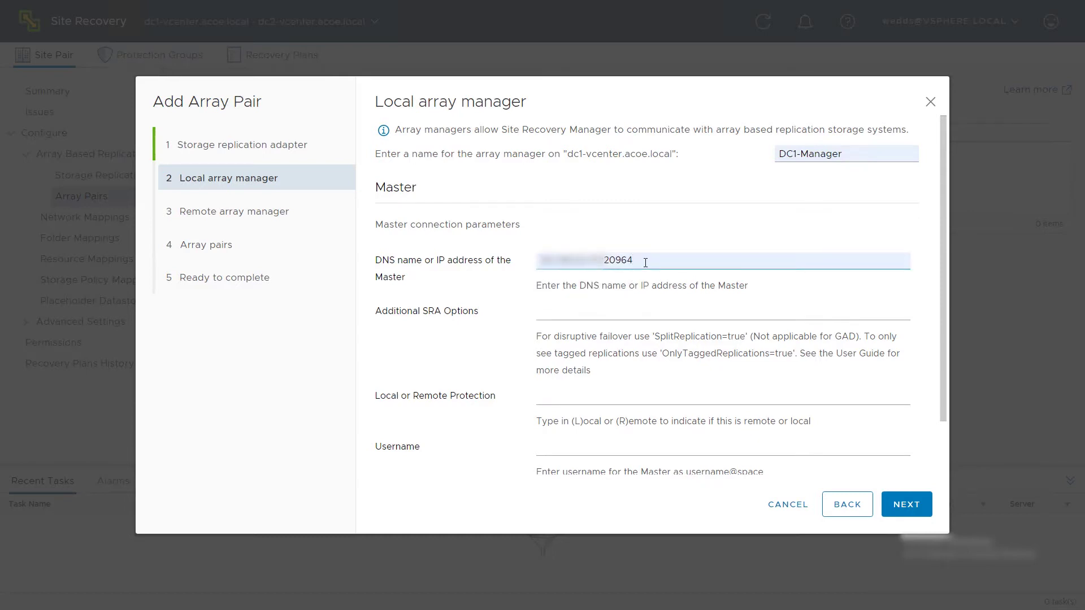
left_click_drag(645, 263, 607, 262)
left_click(653, 265)
Set local protection to L, enter the Master username and password, and continue
left_click(568, 395)
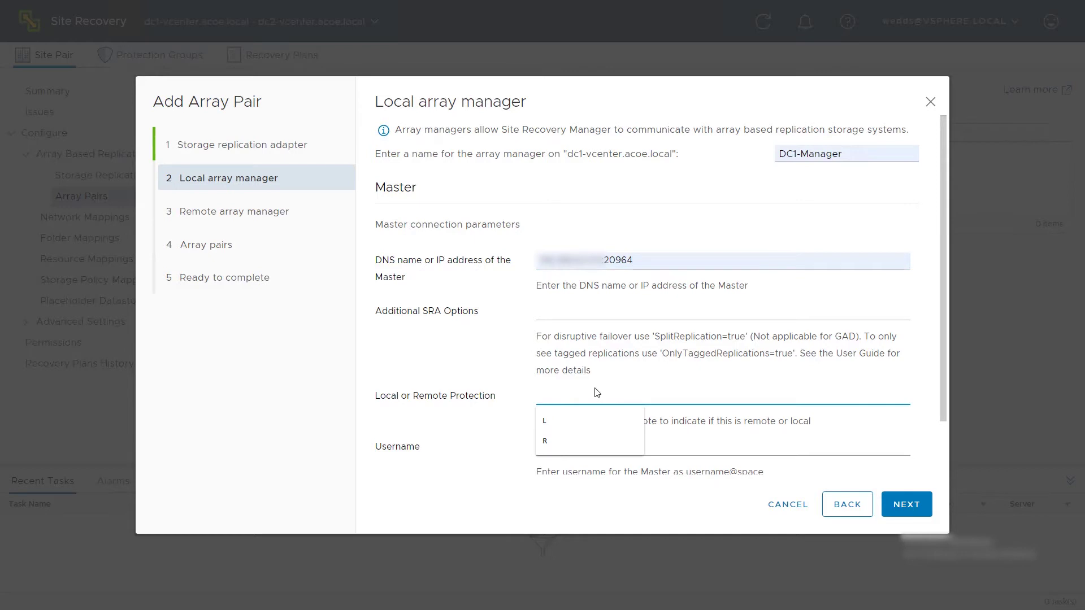
type("L")
left_click(593, 451)
type("protector")
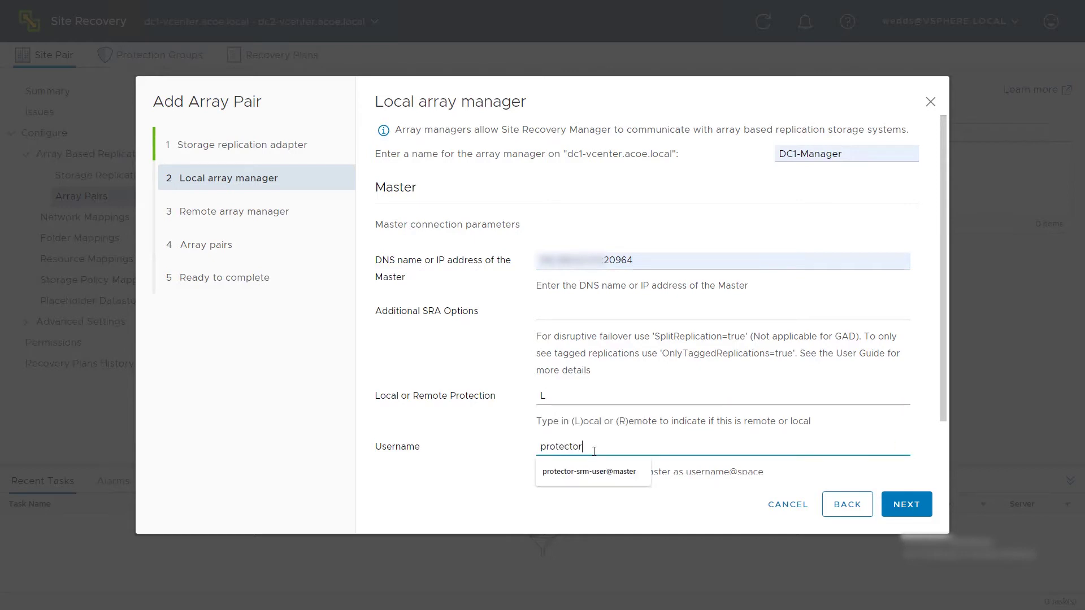
type("-srm-user@master")
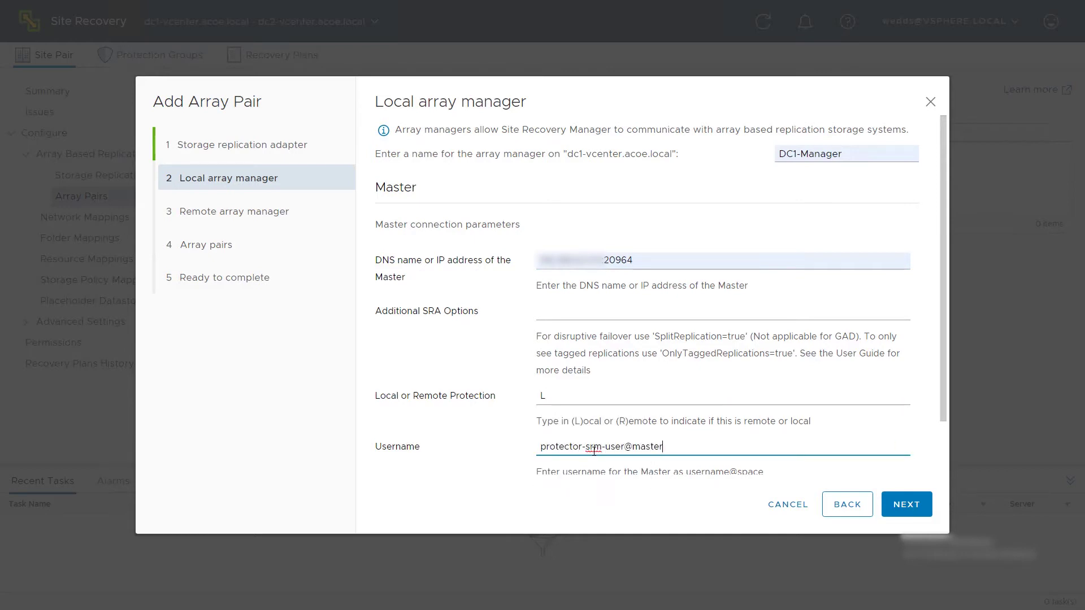
scroll(682, 446, "down", 1)
left_click(683, 441)
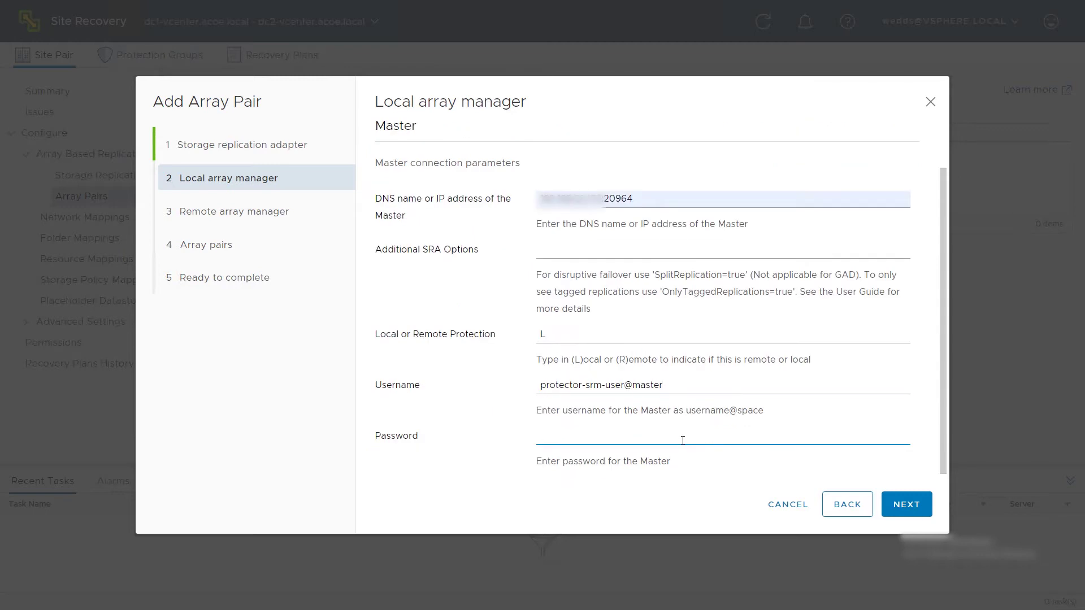
type("********")
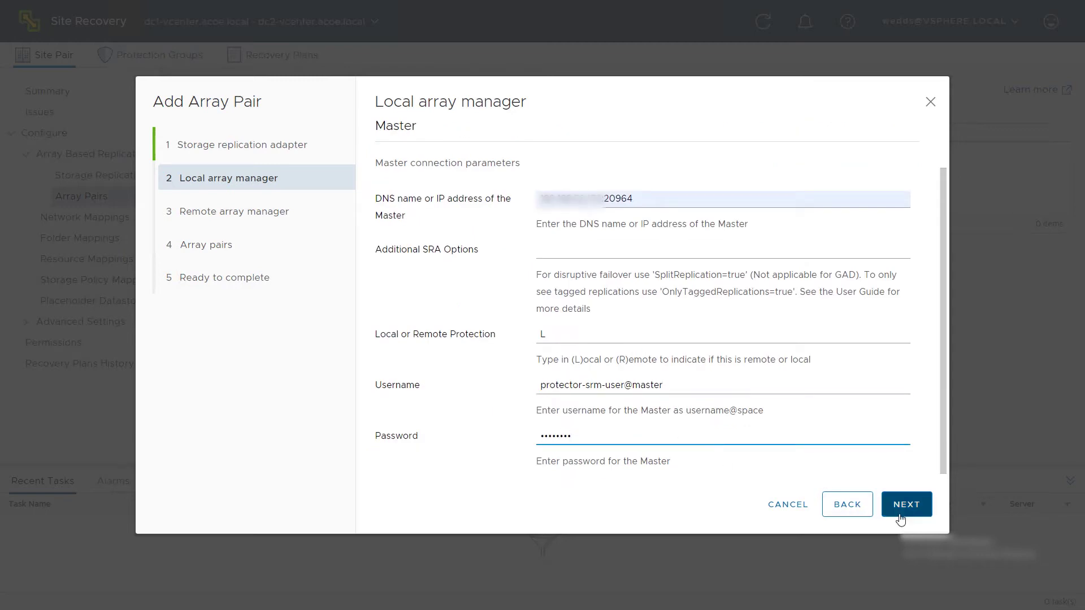
left_click(901, 519)
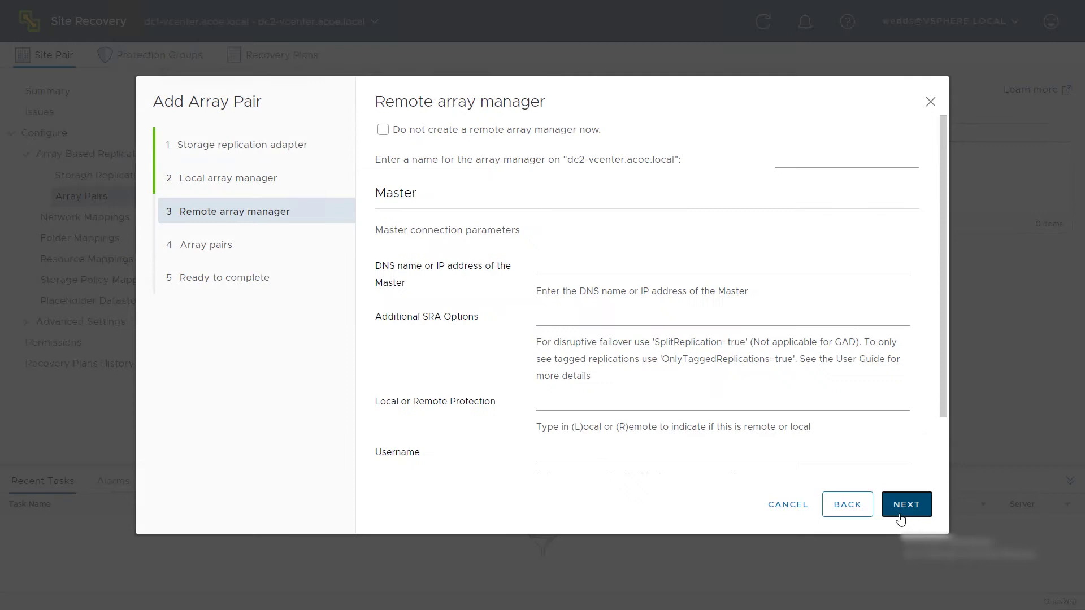
Name the remote manager DC2-Manager, use the saved master address, and set protection to R
left_click(831, 160)
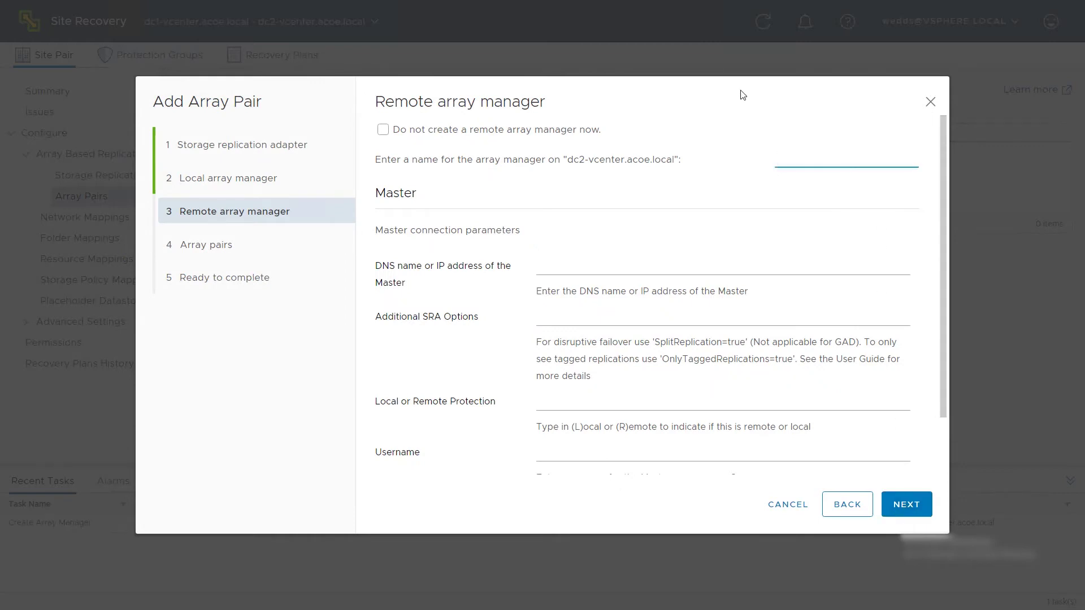
type("DC2-Manager")
left_click(615, 269)
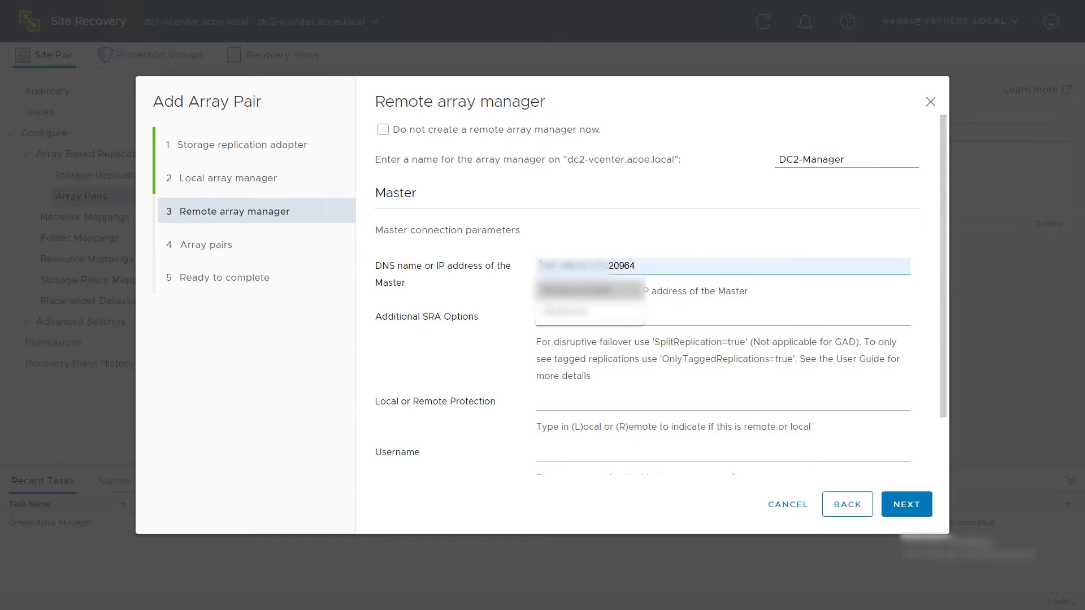
left_click(617, 289)
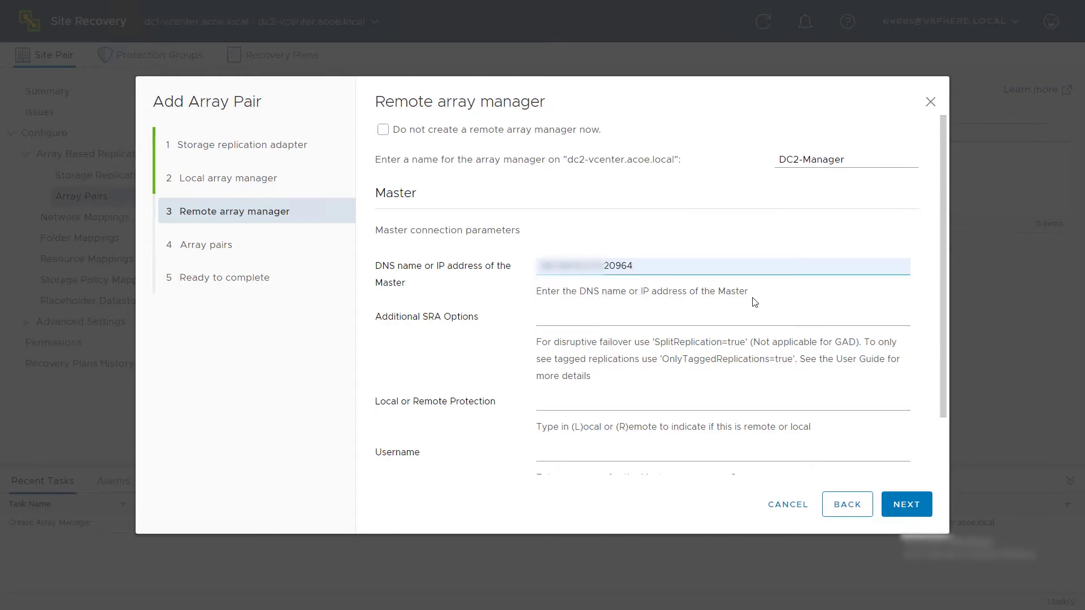
left_click(557, 400)
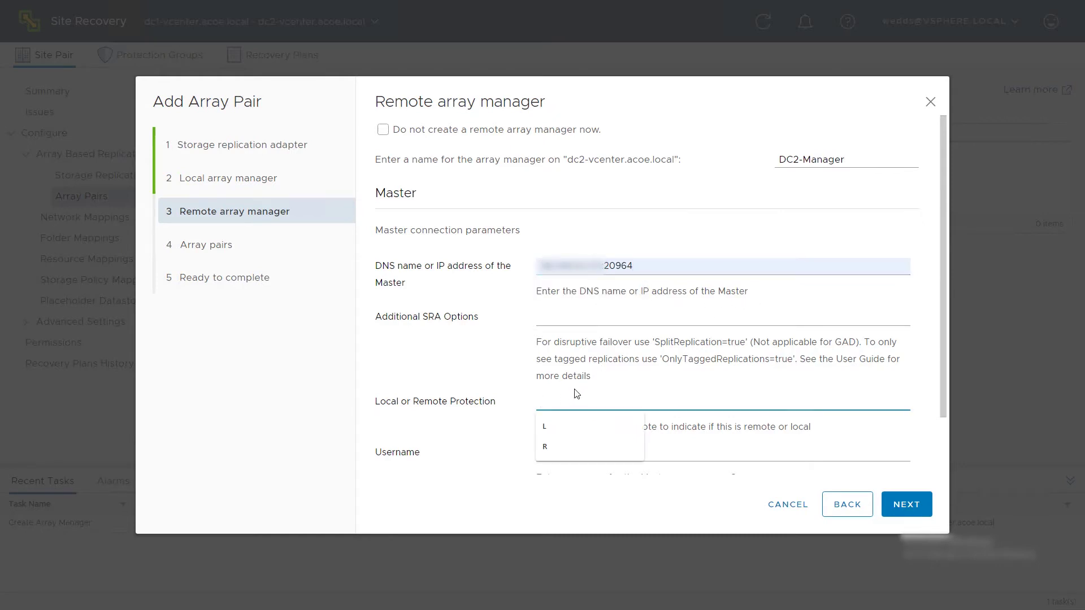
type("R")
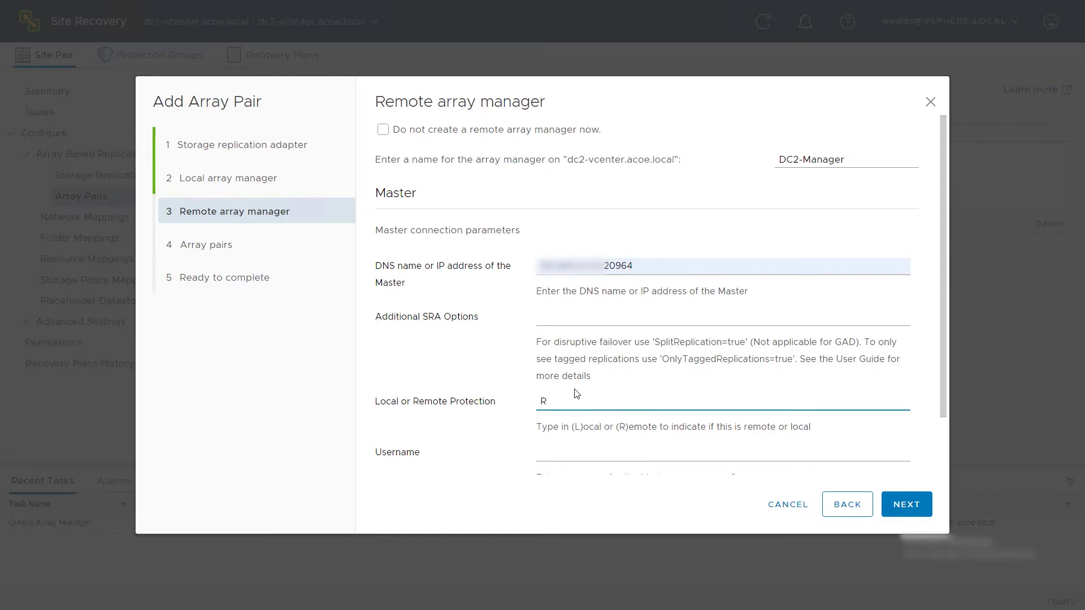
Enter the Master username and password, keep the DC1-VSP5500 pair, and advance to review
left_click(568, 454)
type("protector-srm-us")
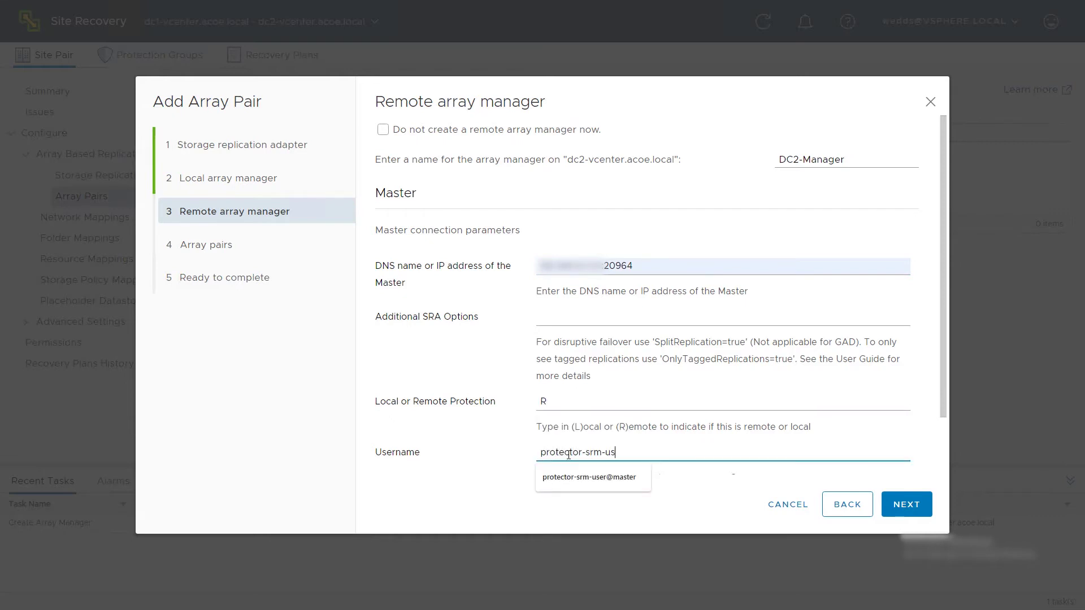
type("er@master")
scroll(673, 452, "down", 1)
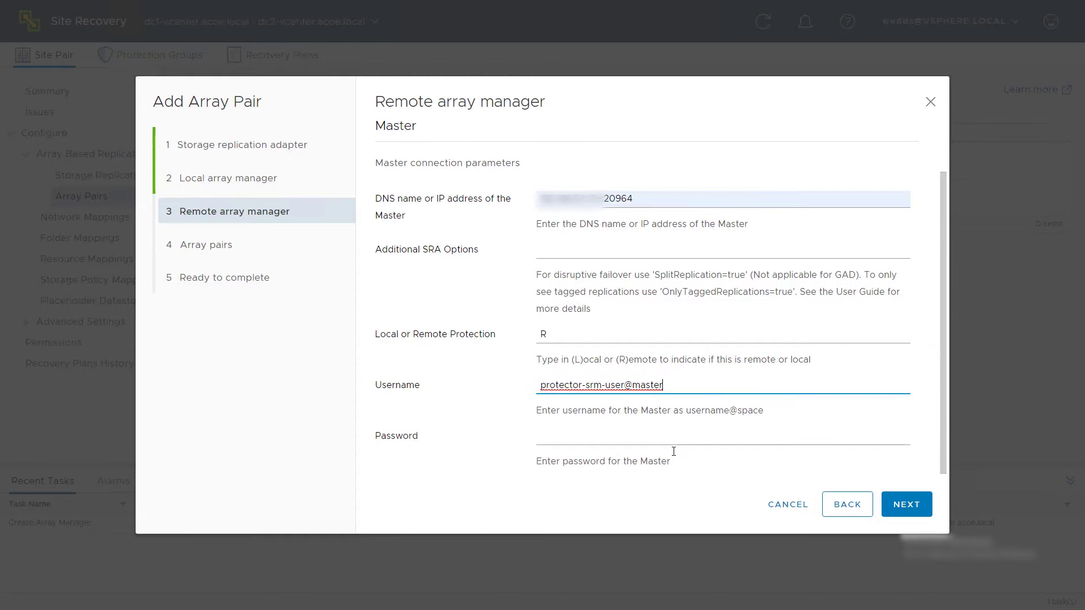
left_click(672, 443)
type("********")
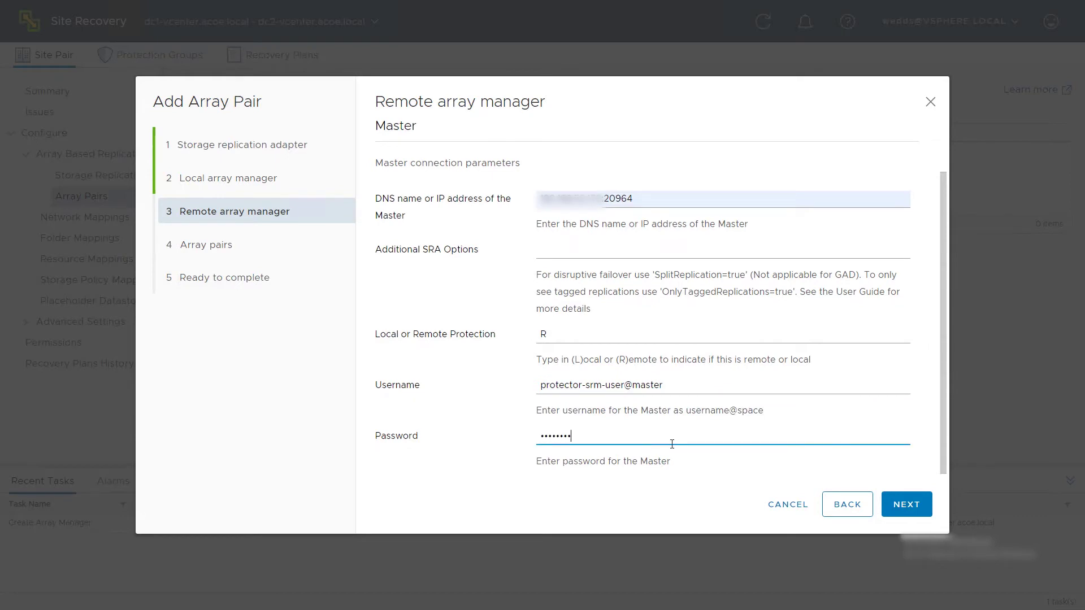
left_click(907, 515)
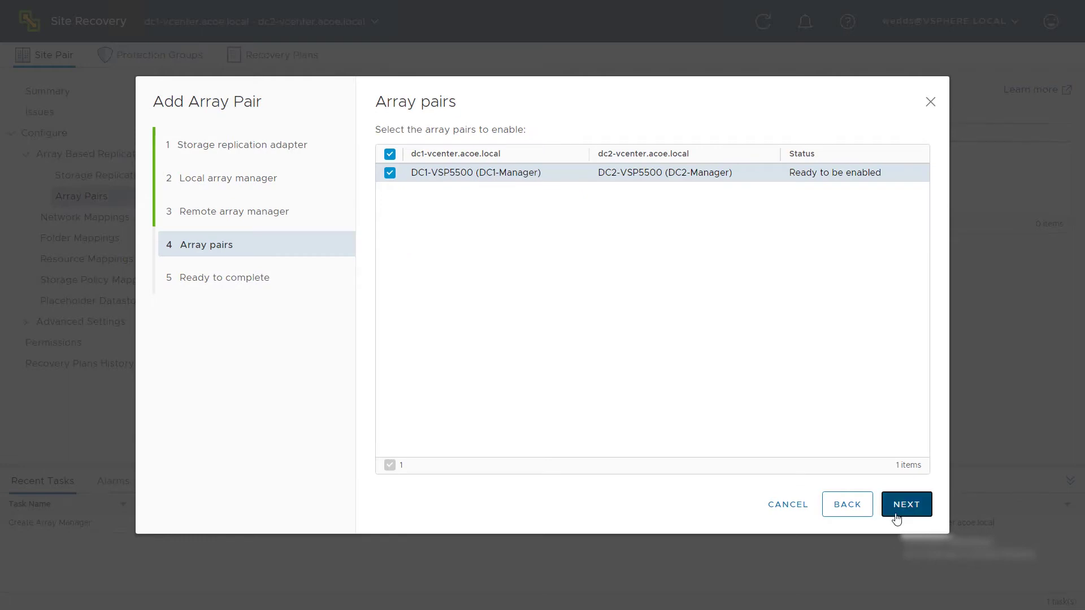
left_click(897, 519)
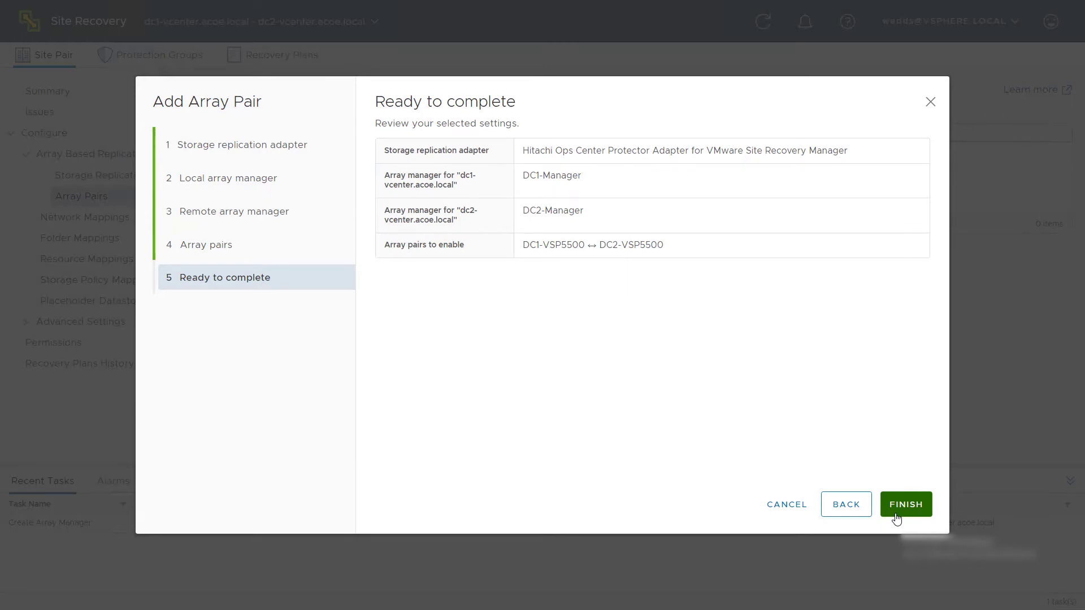
Finish creating DC1-VSP5500 ↔ DC2-VSP5500 and select it to show device DC1-VSP5500H-SRM-1
left_click(897, 518)
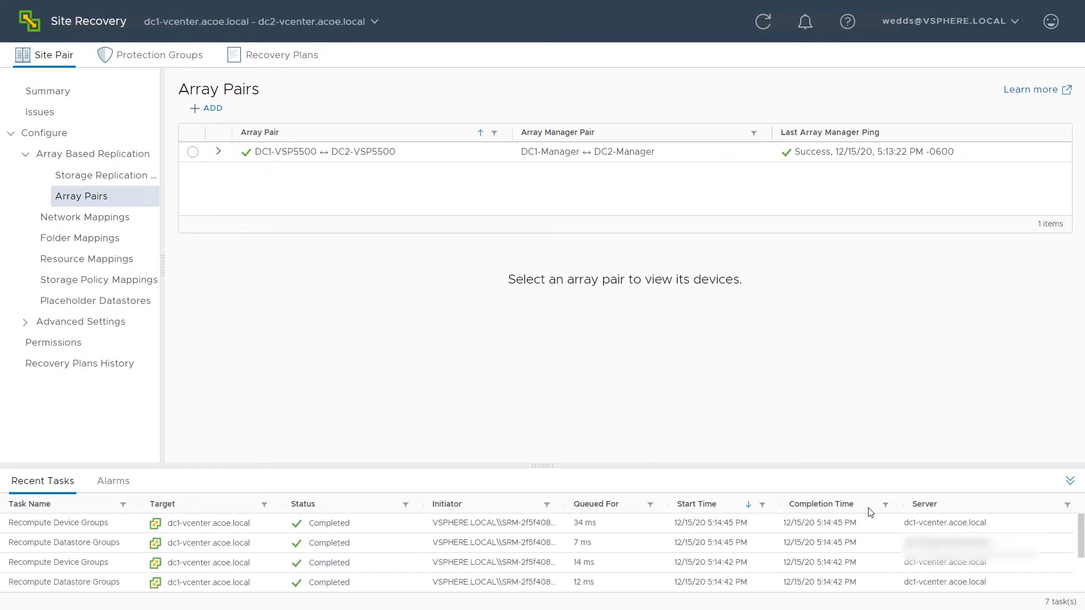
left_click(497, 154)
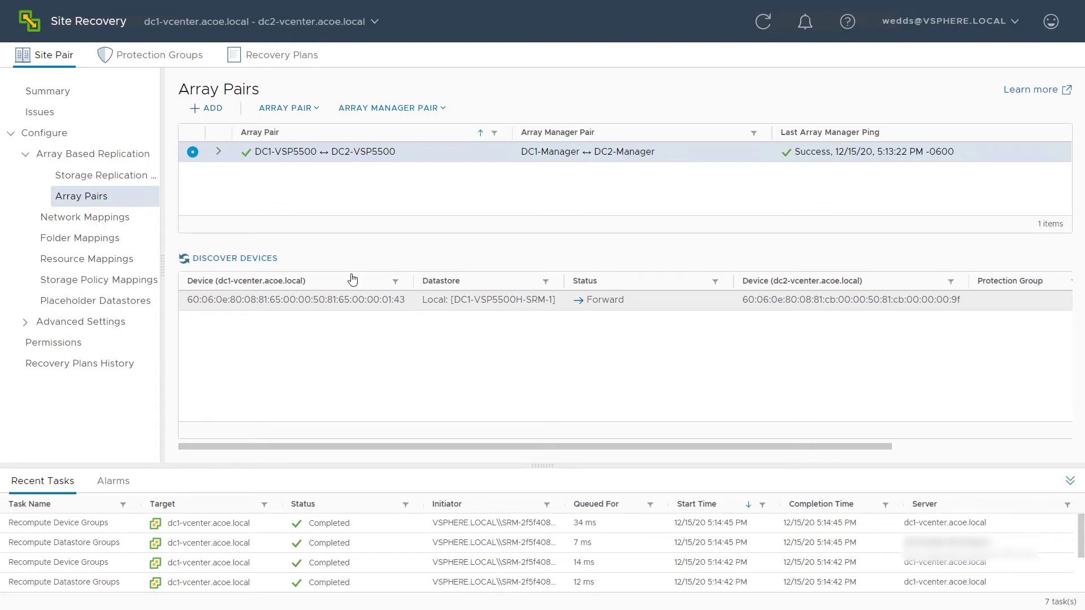
Create protection group Protect-SRM-Vol1 of Datastore groups type including DC1-VSP5500H-SRM-1
left_click(176, 66)
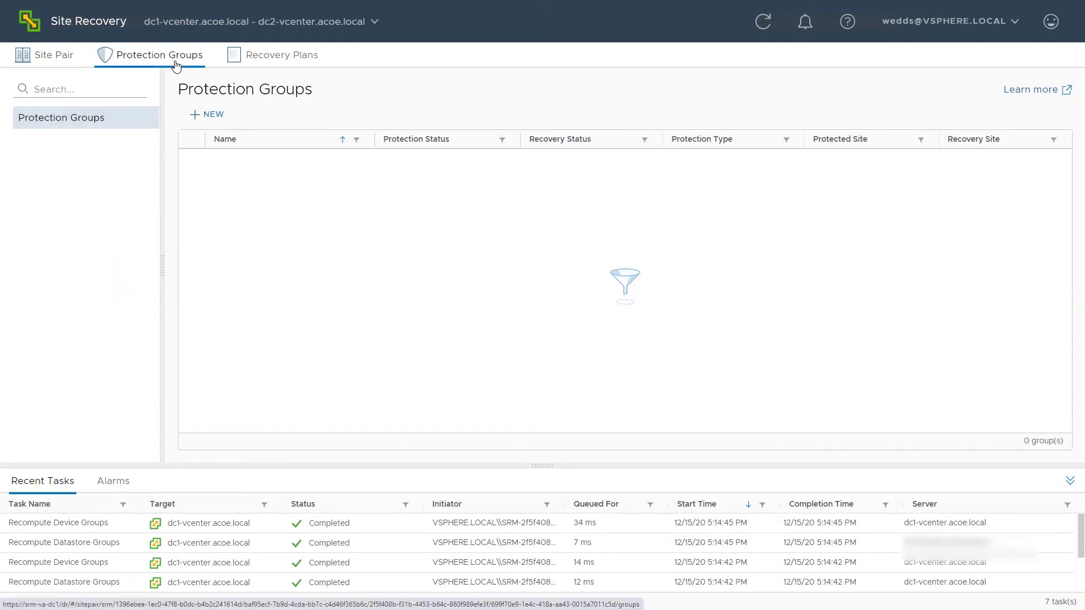
left_click(212, 115)
left_click(670, 140)
type("Protect-SRM-Vol1")
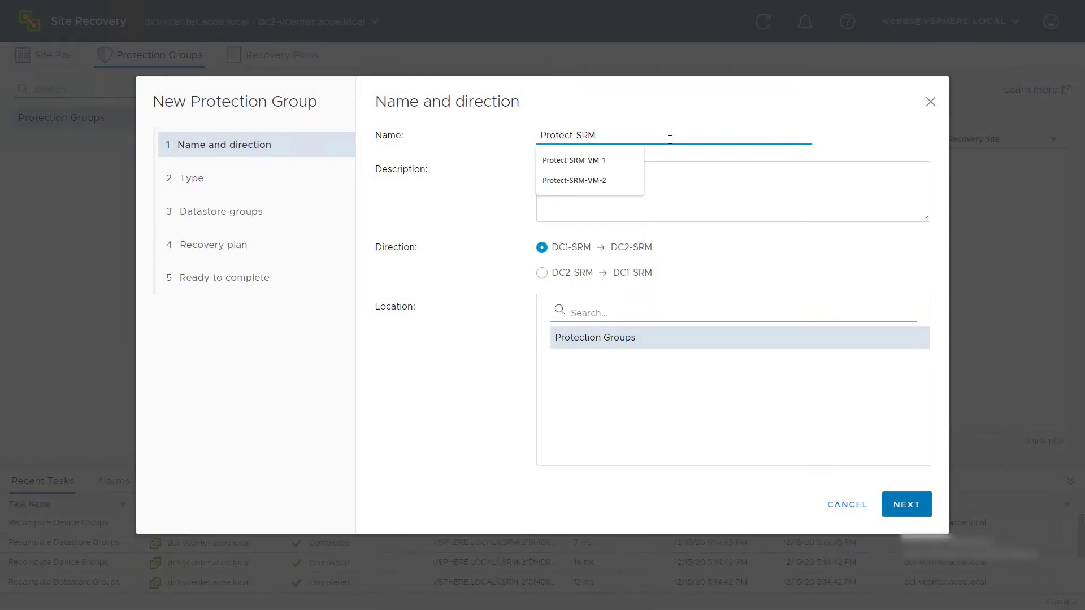
left_click(906, 511)
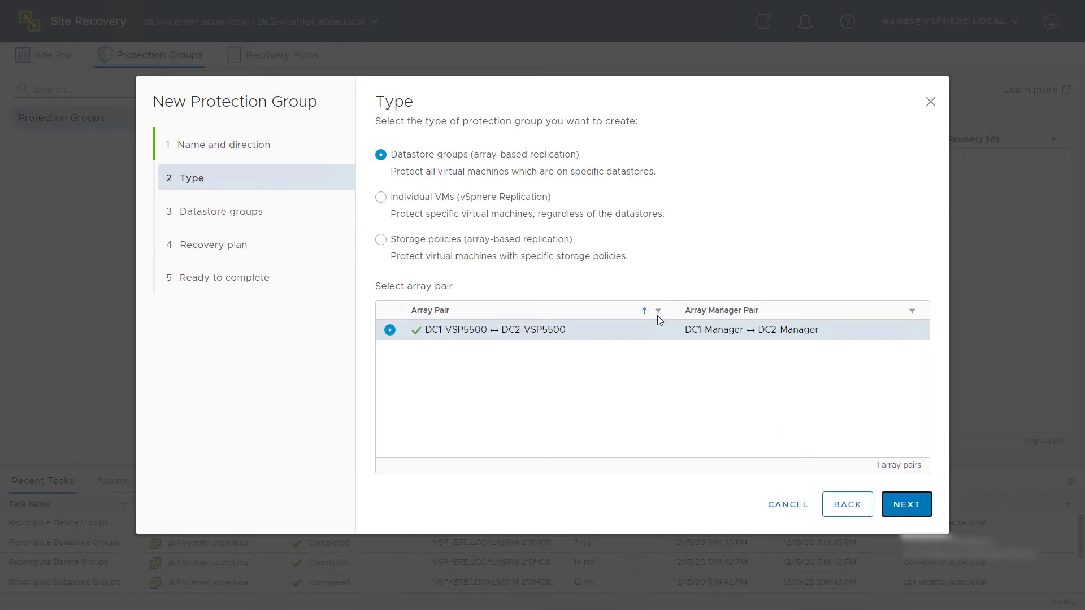
left_click(517, 158)
left_click(899, 510)
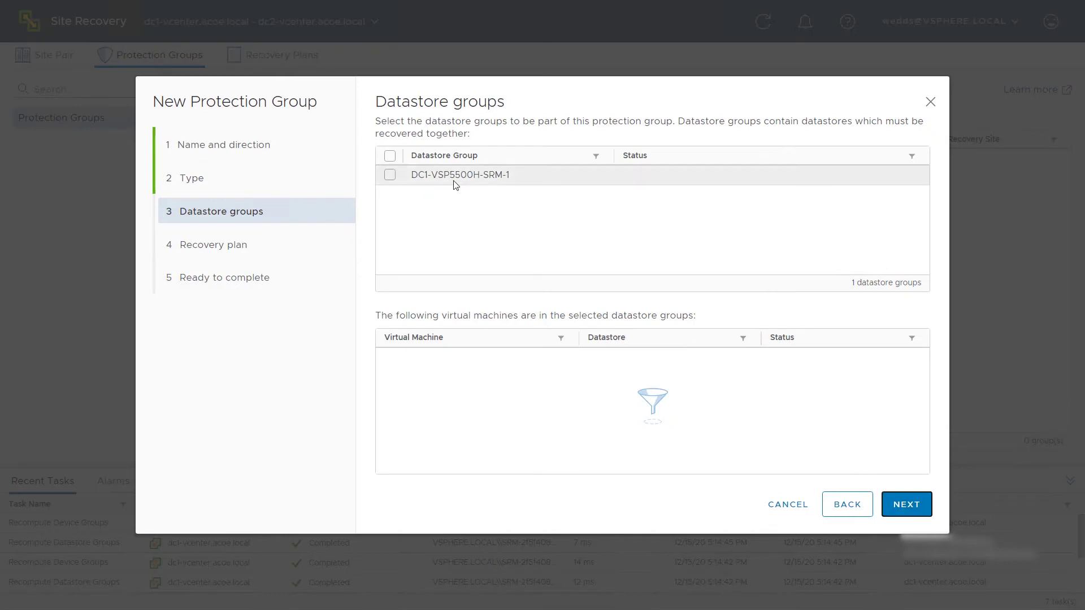
left_click(390, 175)
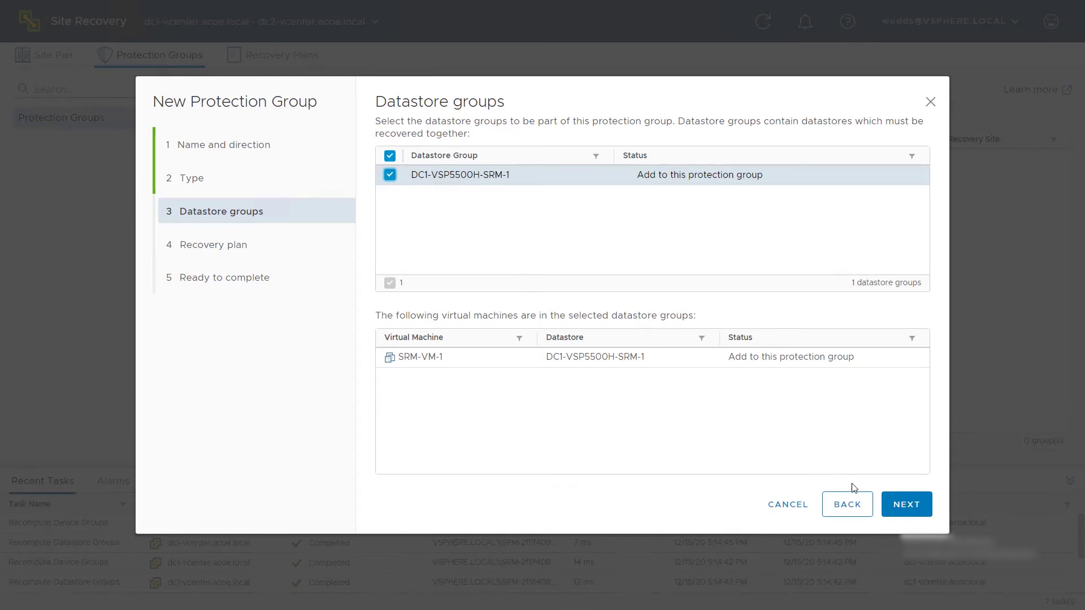
left_click(904, 517)
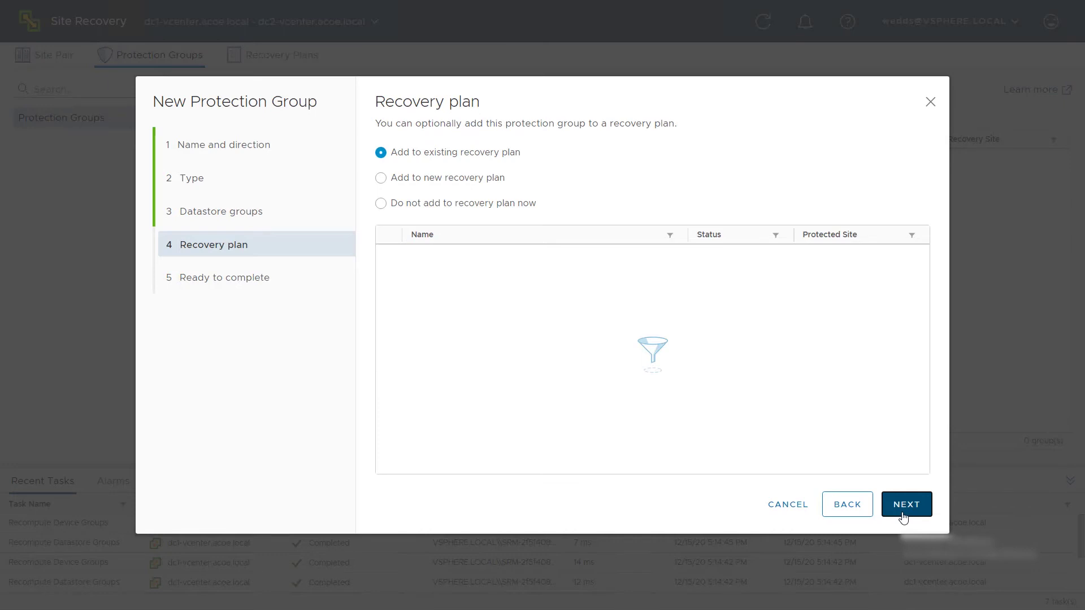
Add the group to new recovery plan Recover-SRM-VM-1 and finish creating both
left_click(470, 186)
left_click(497, 231)
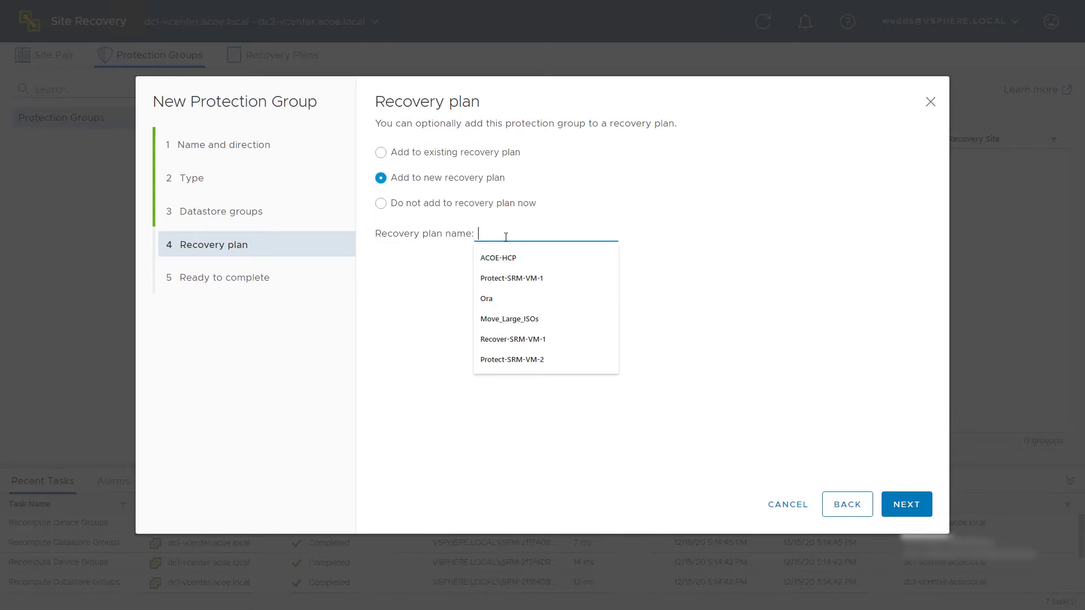
left_click(555, 337)
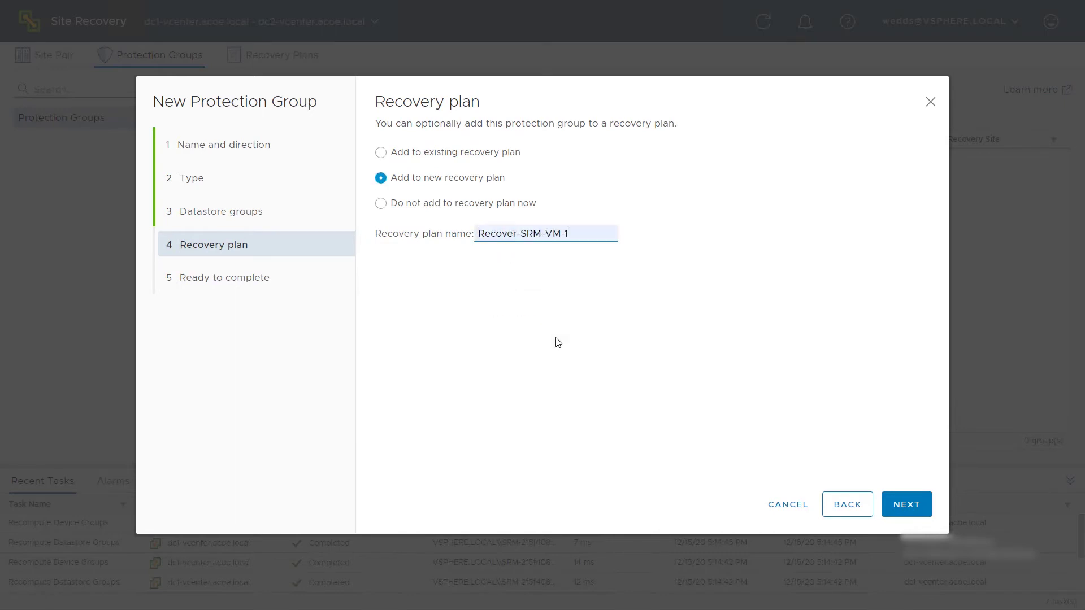
left_click(902, 514)
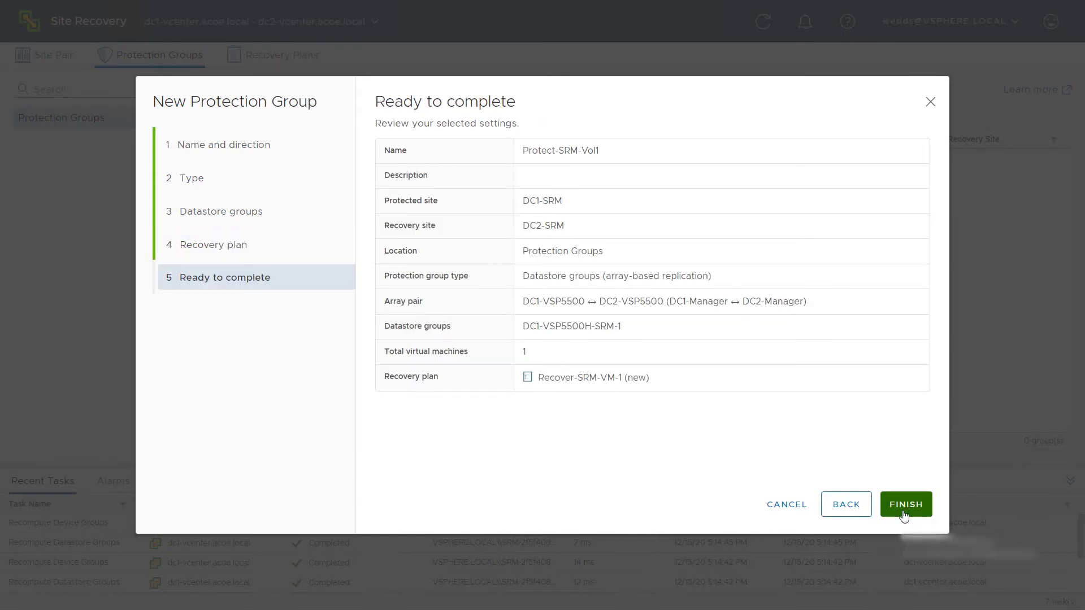
left_click(904, 504)
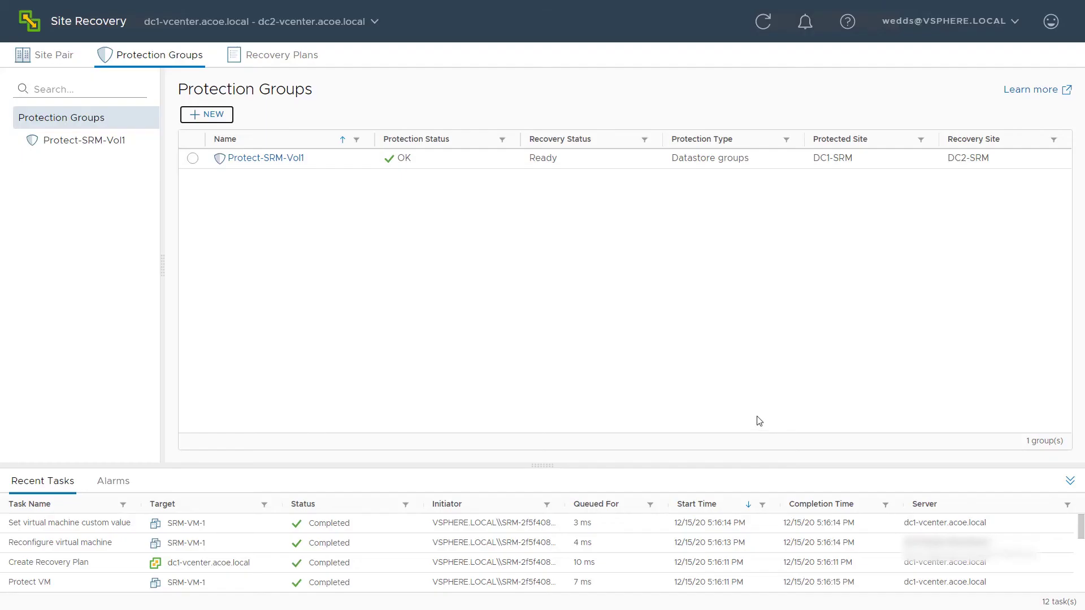
Launch a test of Recover-SRM-VM-1 and expand its Synchronize storage recovery step
left_click(276, 58)
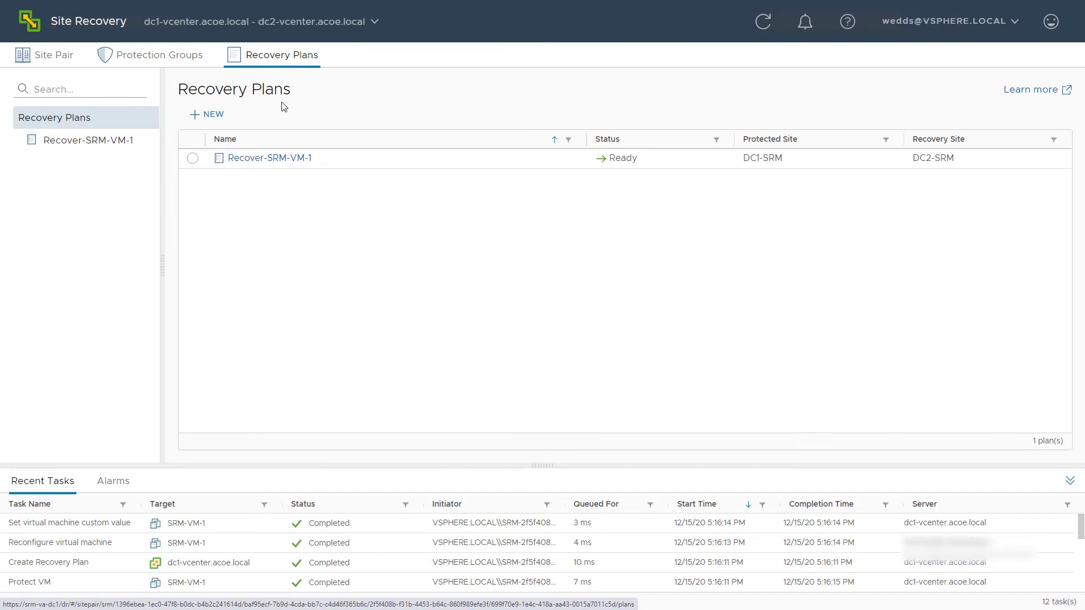
left_click(281, 164)
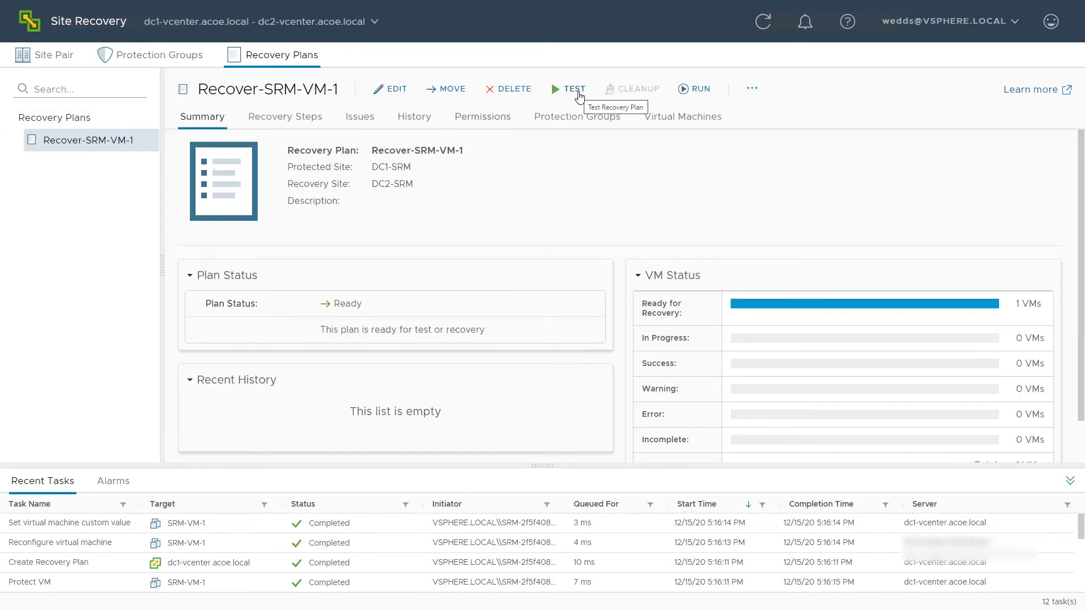
left_click(572, 89)
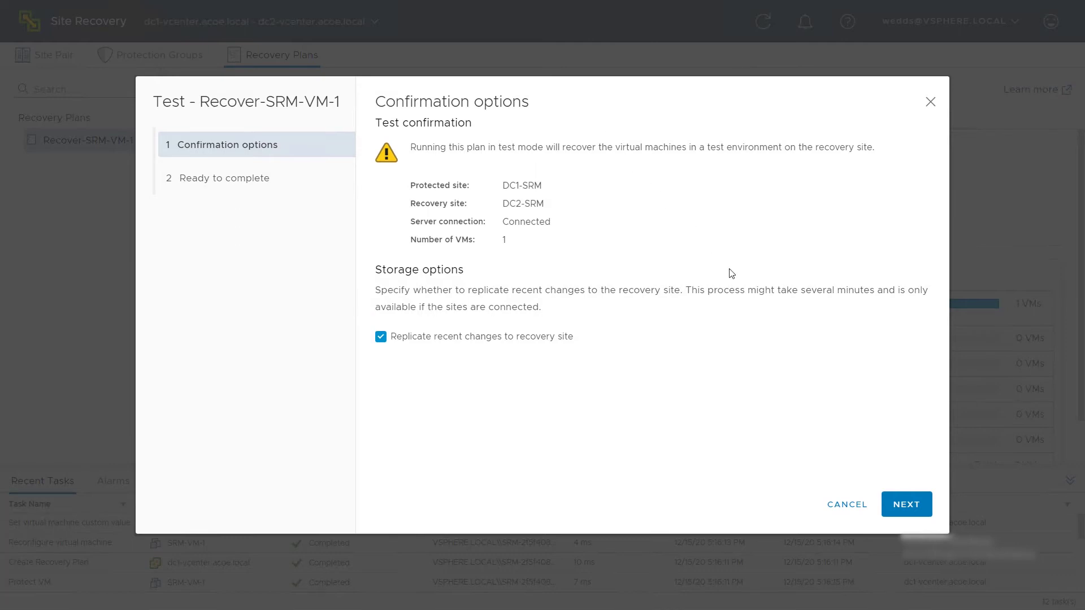
left_click(890, 511)
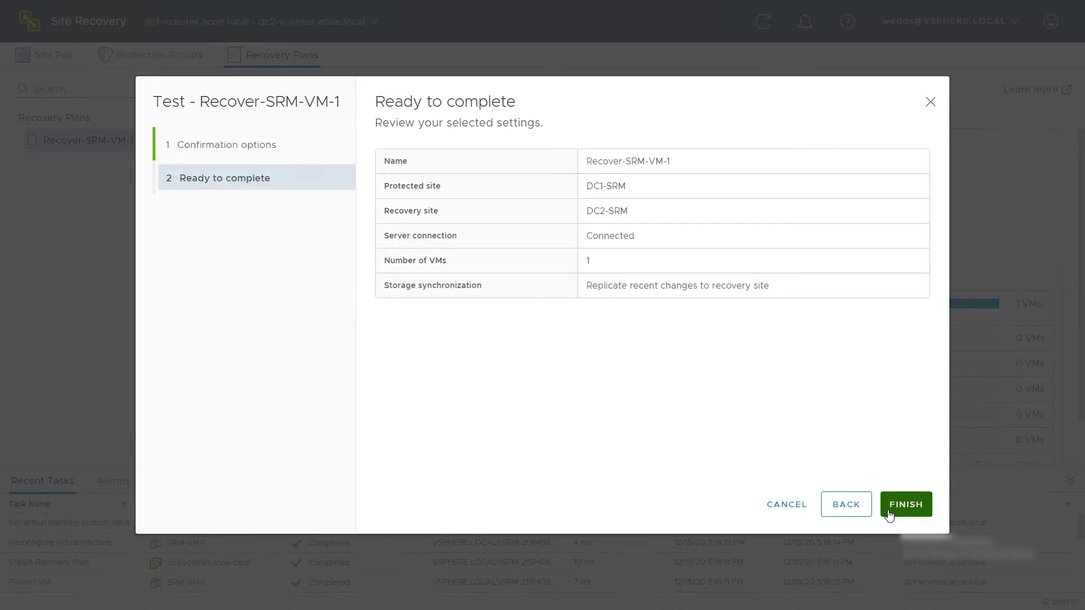
left_click(890, 513)
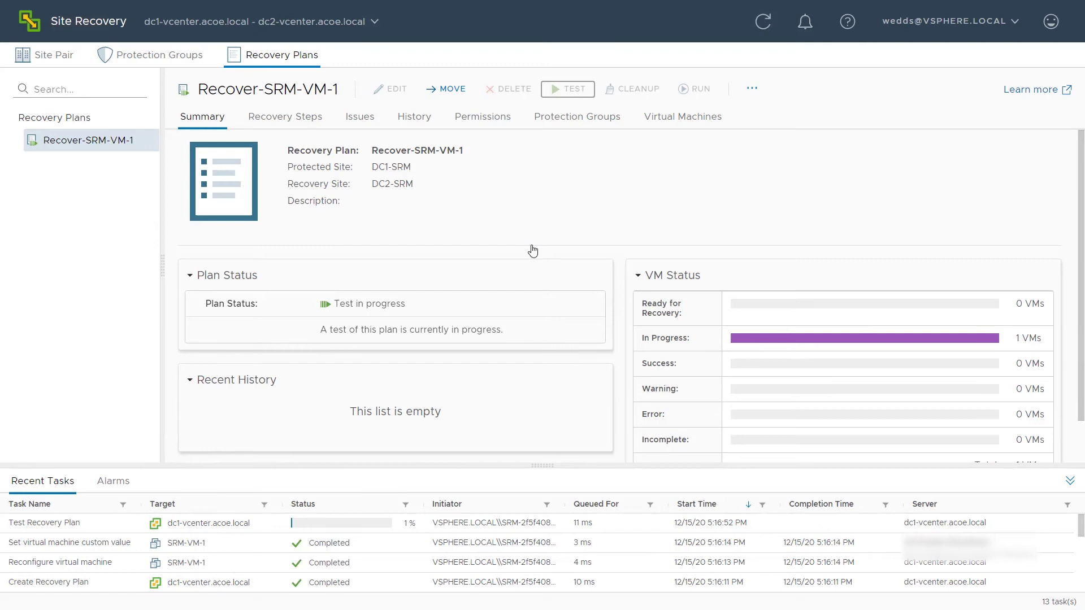
left_click(300, 123)
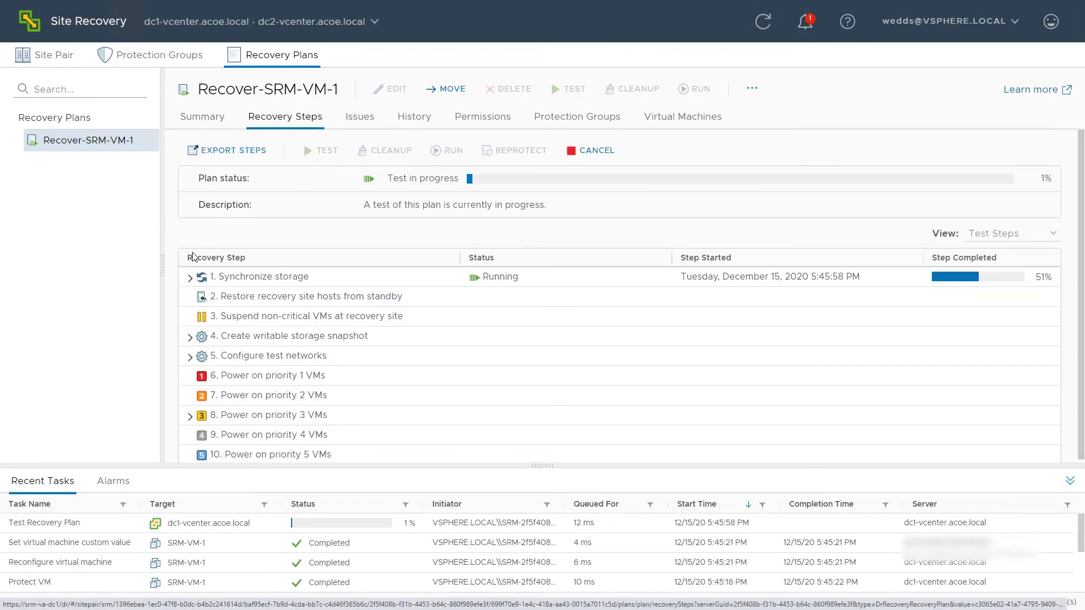
left_click(189, 277)
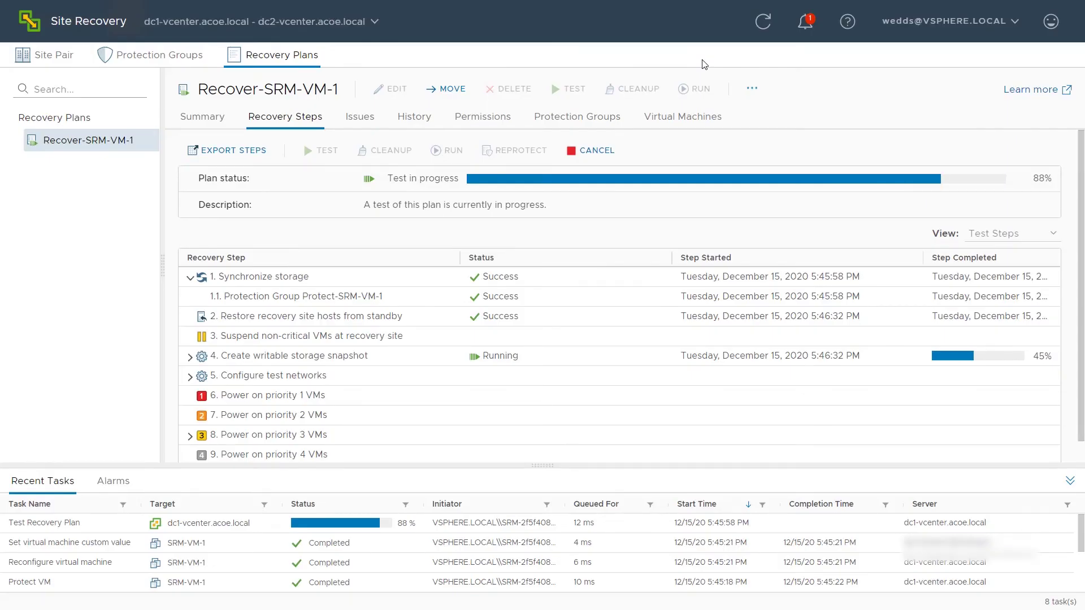
Expand the writable snapshot, Power on priority 3 VMs and SRM-VM-1 steps until the test completes
left_click(190, 357)
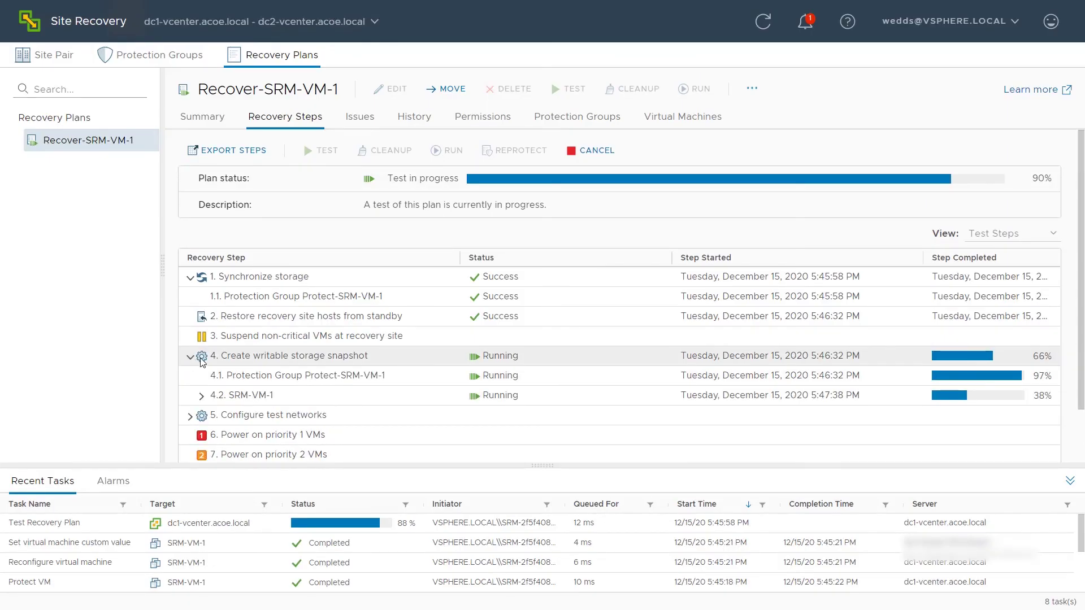
scroll(202, 361, "down", 1)
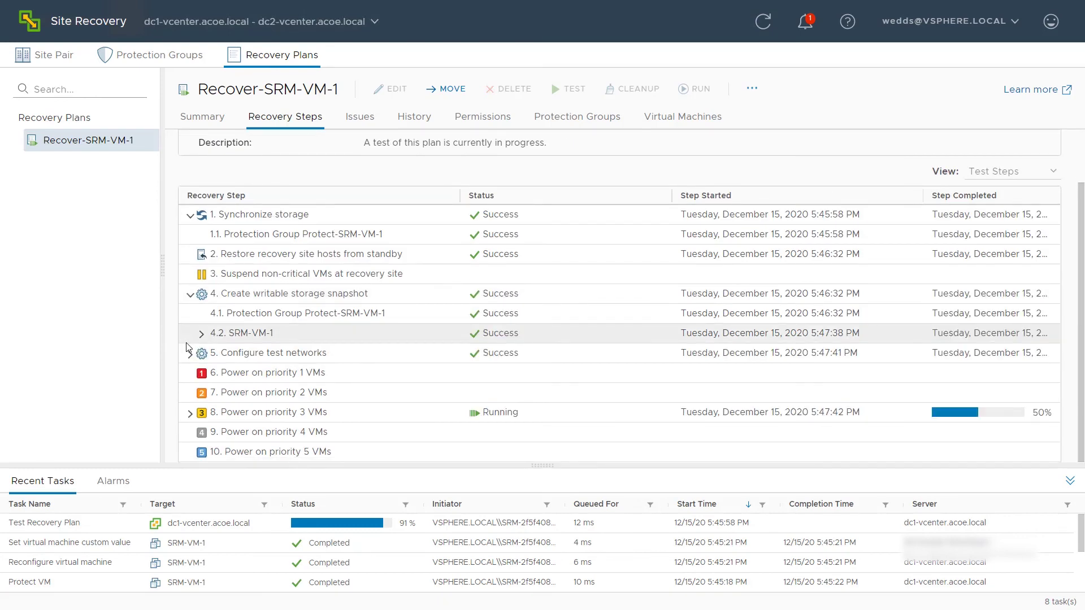
left_click(190, 413)
left_click(201, 431)
scroll(206, 424, "down", 2)
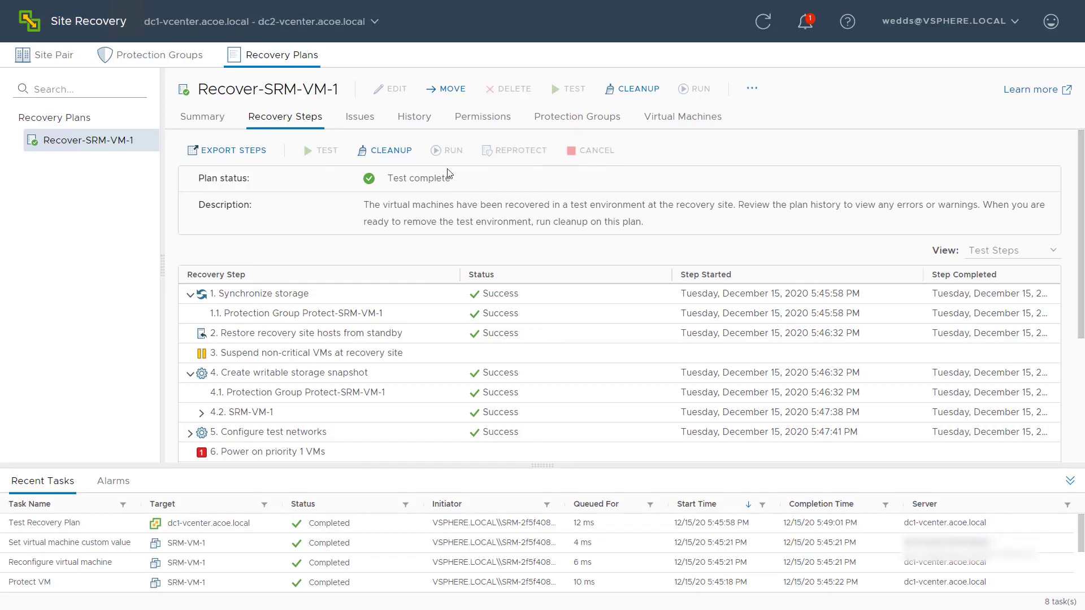
Run the test cleanup for Recover-SRM-VM-1 without forcing it, so cleanup warnings are not ignored
left_click(404, 157)
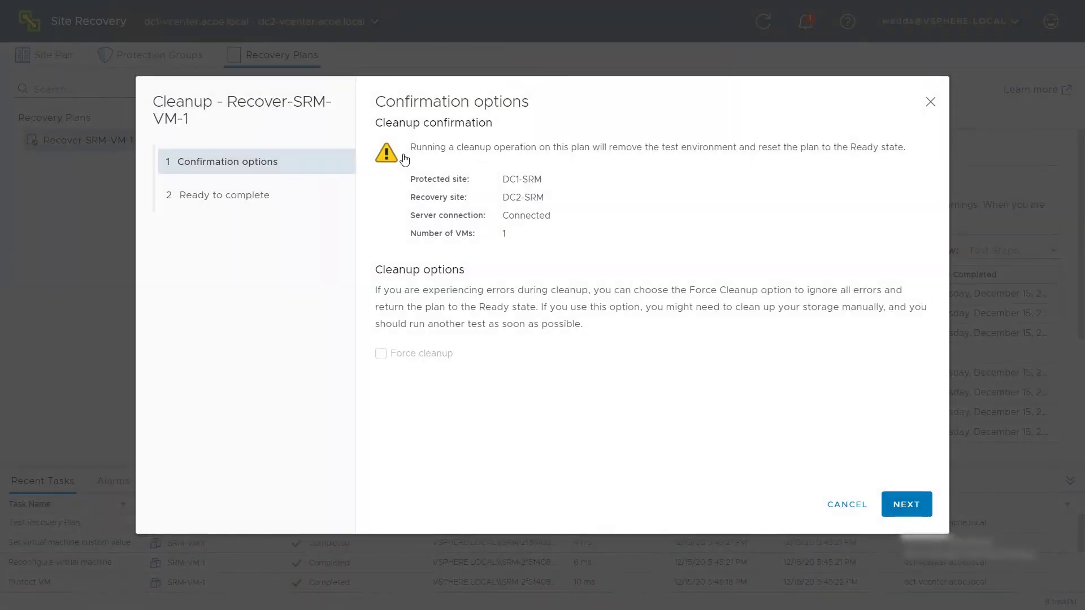
left_click(921, 511)
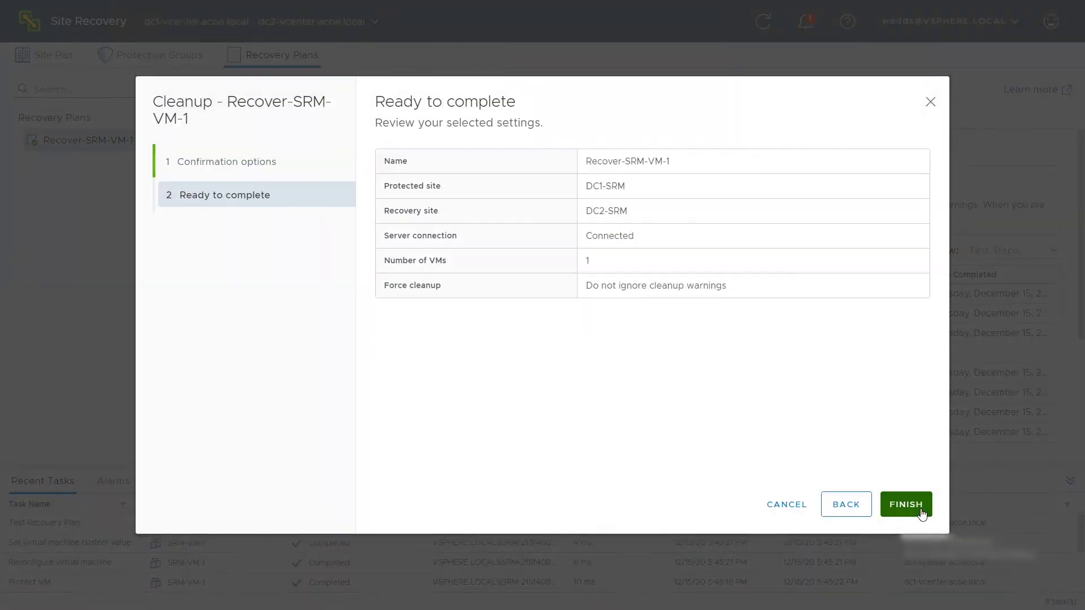
left_click(921, 512)
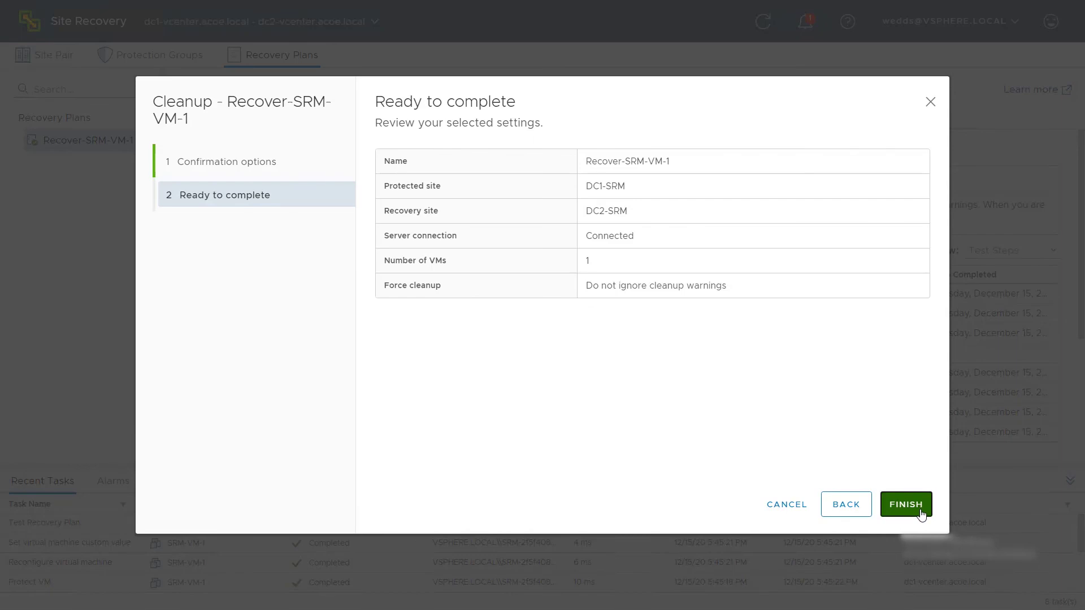